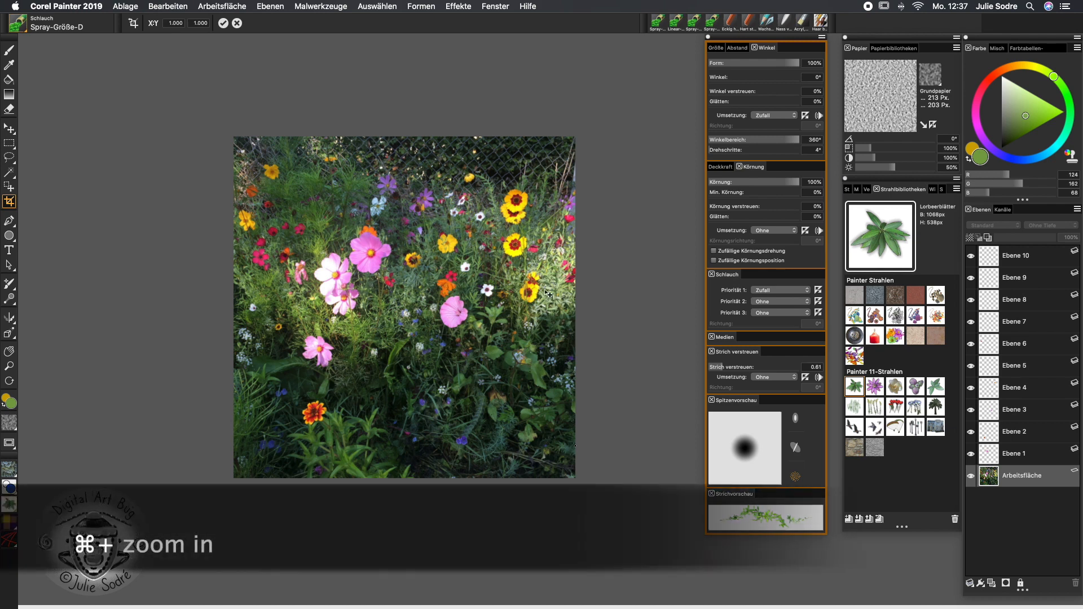
Outline the uppermost yellow flower with the dark red centre using a freehand Lasso selection.
key("super+plus")
key("super+plus")
key("super+plus")
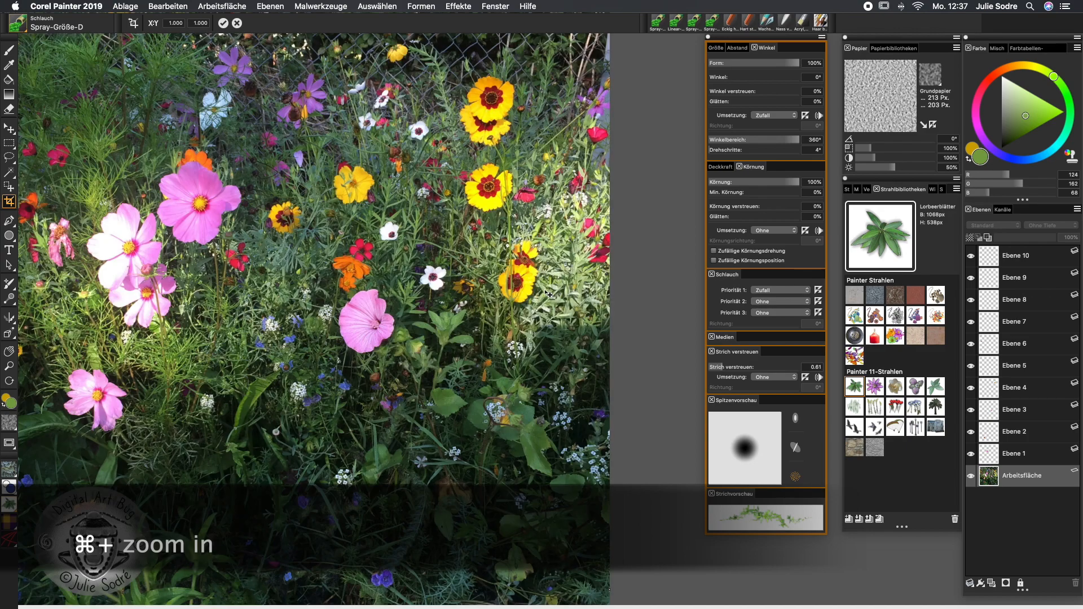
scroll(492, 447, "up", 5)
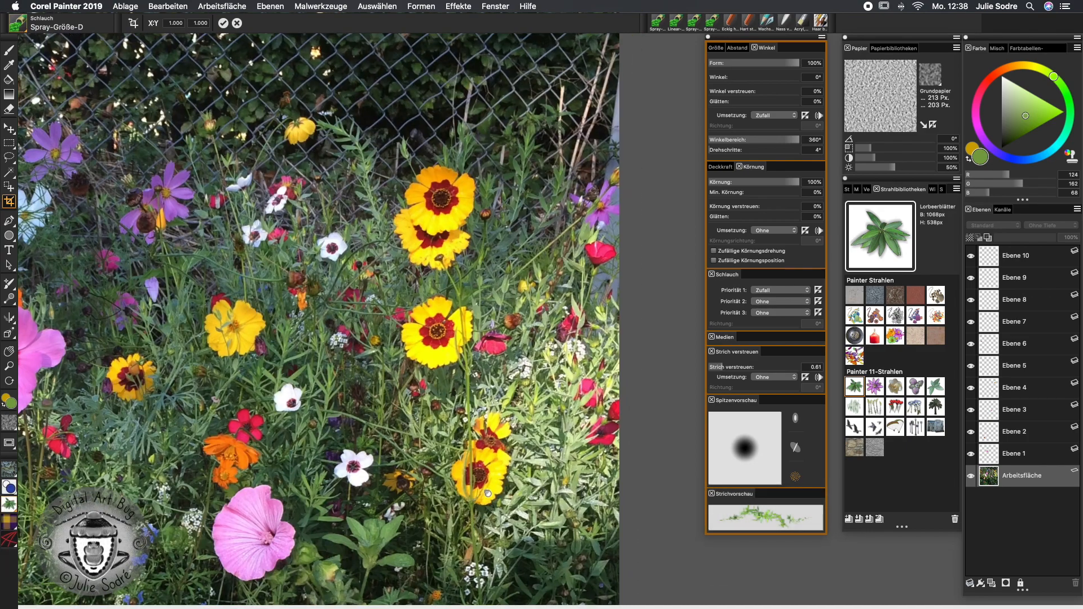
left_click(10, 158)
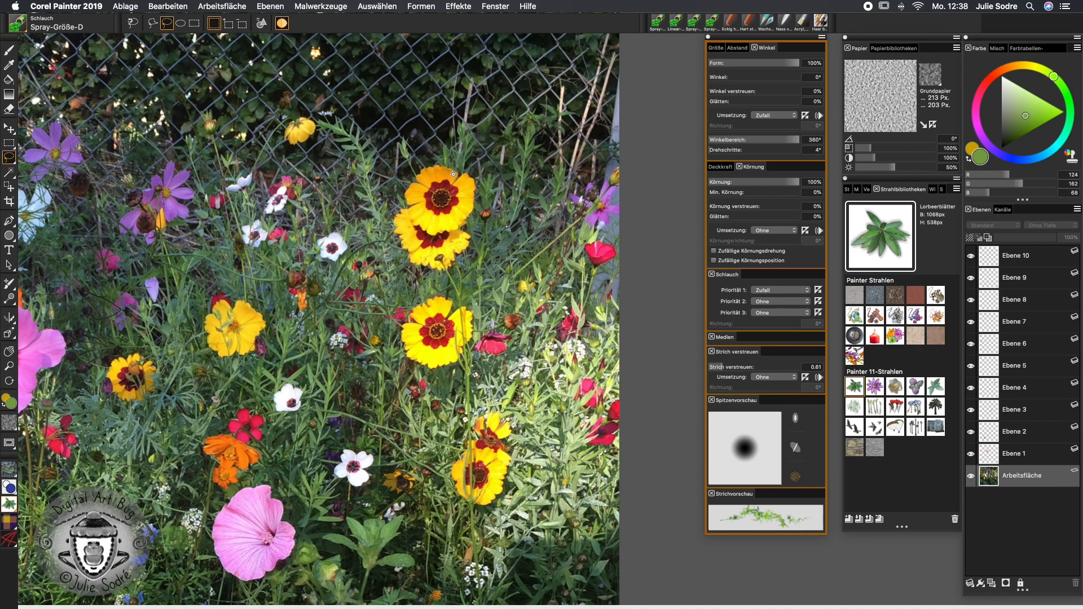
left_click_drag(453, 183, 474, 180)
mouse_move(602, 253)
left_mouse_down()
mouse_move(591, 315)
mouse_move(561, 342)
mouse_move(527, 345)
mouse_move(500, 332)
mouse_move(484, 303)
mouse_move(505, 294)
mouse_move(481, 287)
mouse_move(481, 272)
mouse_move(505, 258)
mouse_move(507, 240)
mouse_move(537, 228)
mouse_move(572, 241)
mouse_move(556, 276)
left_mouse_up()
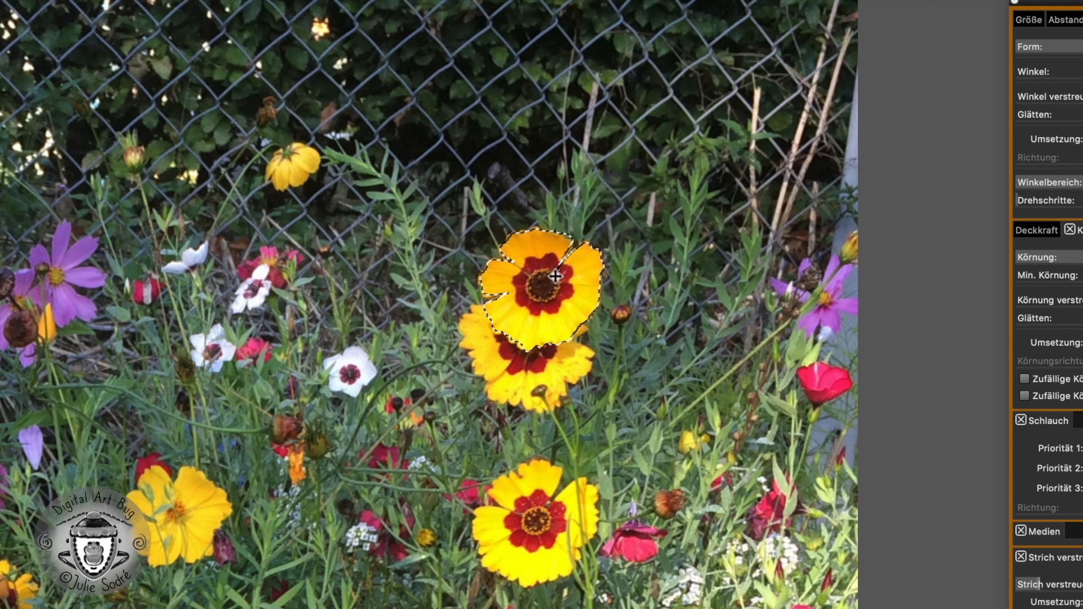
Copy the selected flower and paste it in place on its own layer.
key("super+c")
key("super+v")
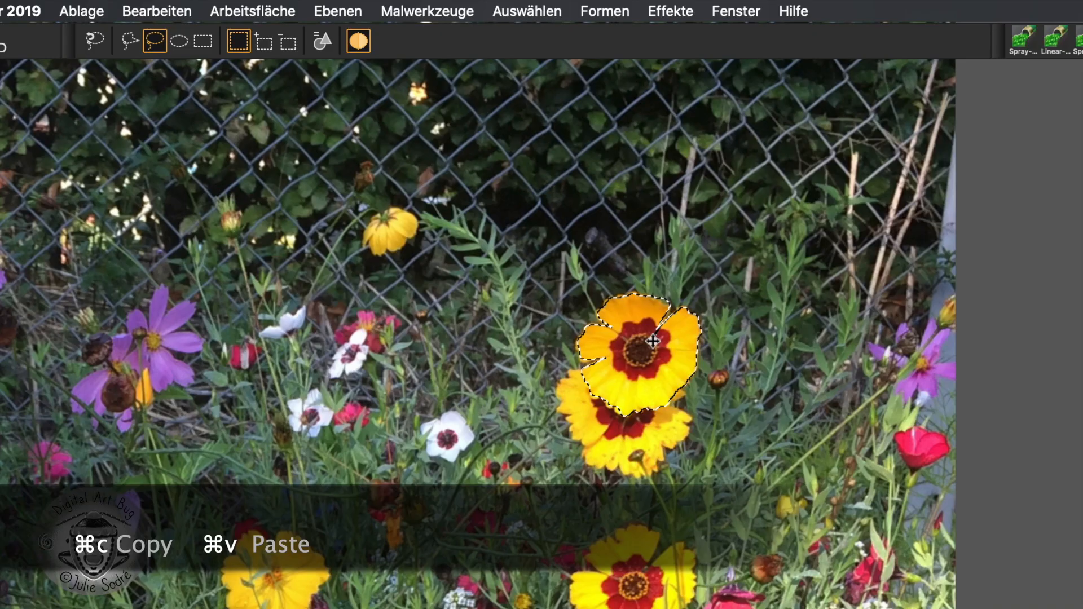
left_click(148, 17)
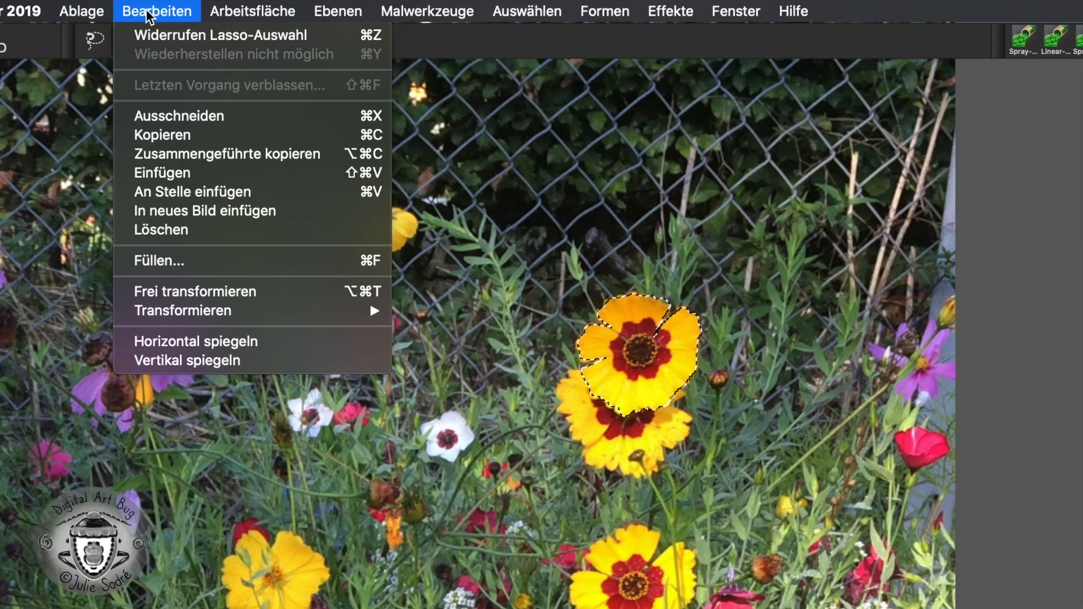
left_click(217, 135)
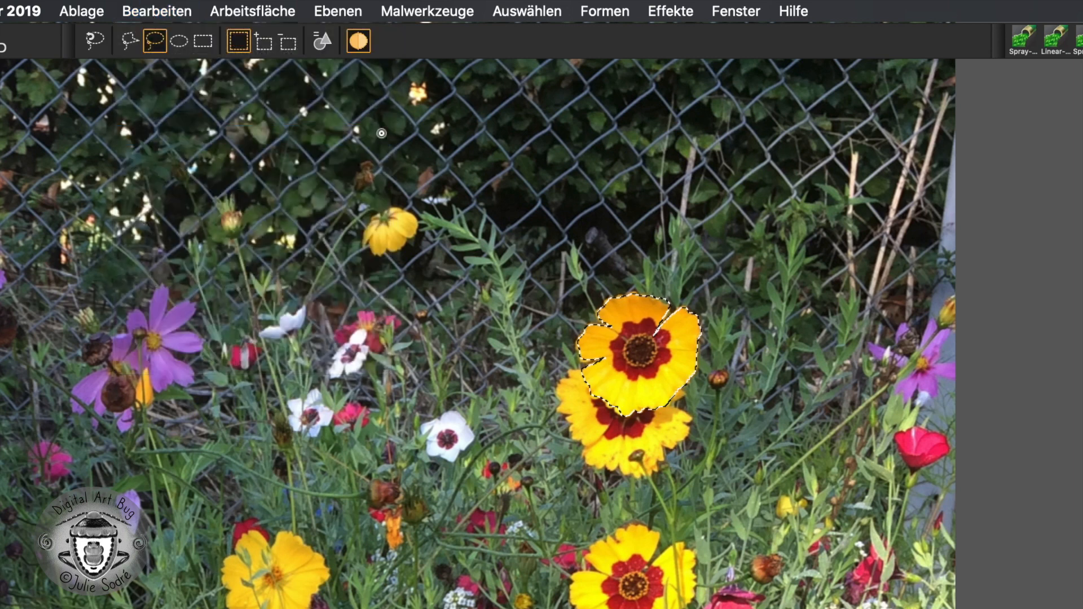
left_click(151, 12)
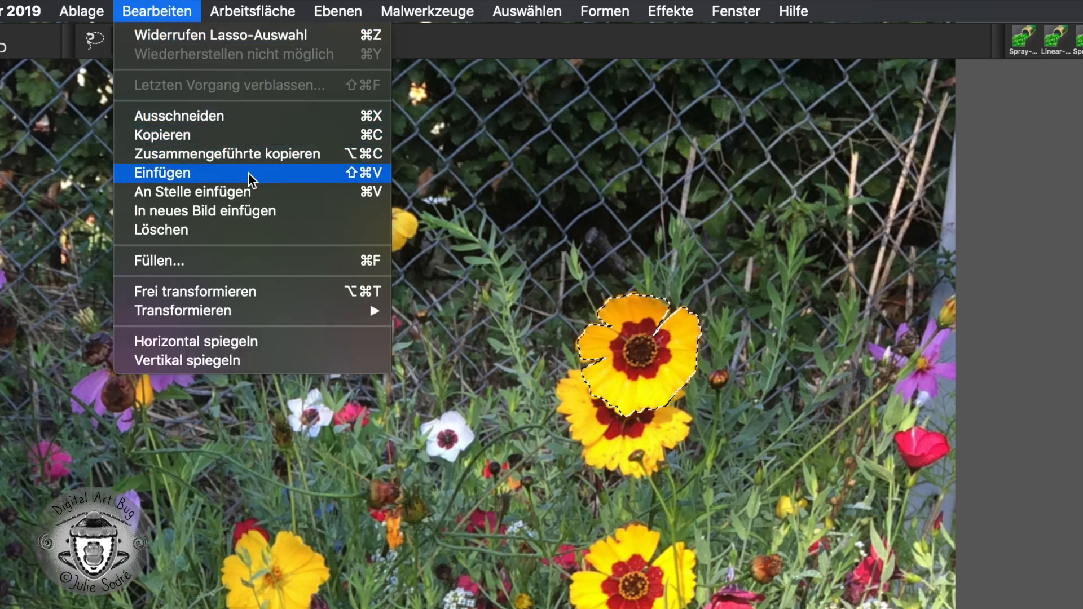
left_click(373, 190)
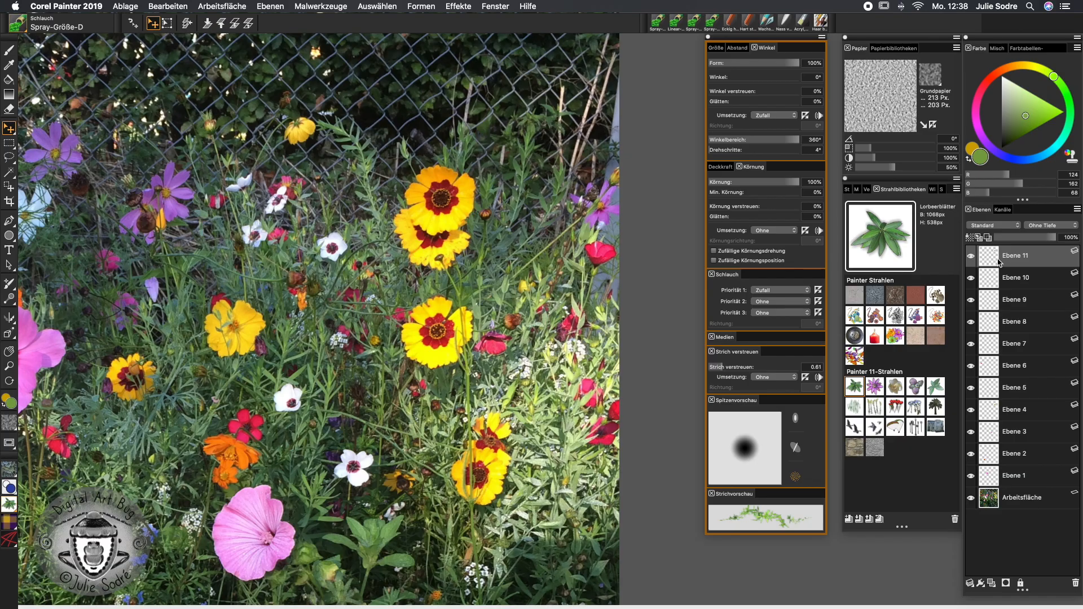
Hide and show the pasted flower's layer, and move the copy up and left of the original flower.
left_click(971, 256)
left_click(970, 256)
left_click_drag(442, 199, 357, 163)
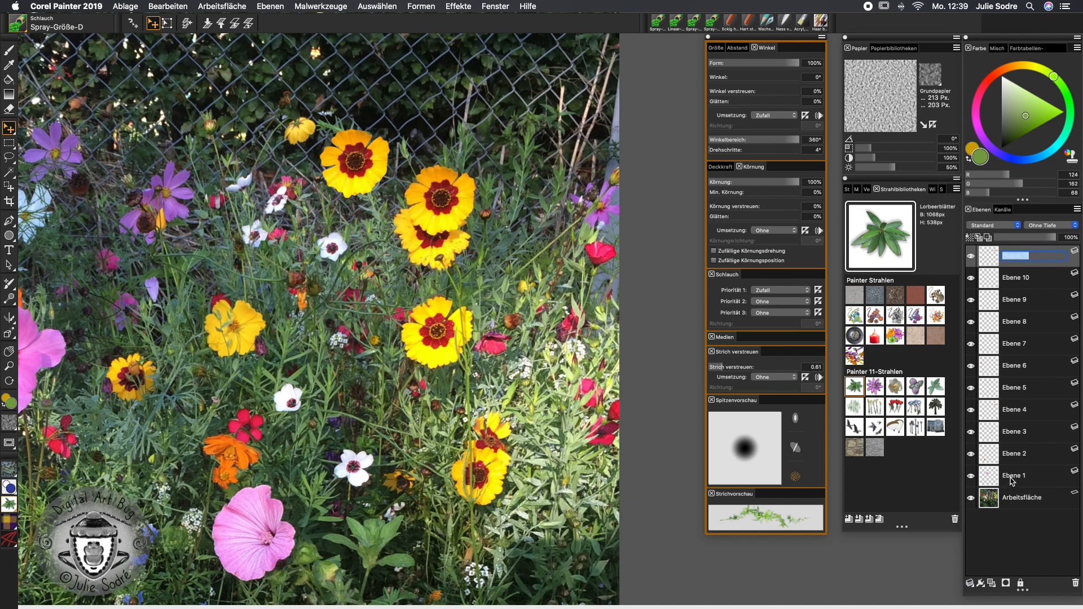
Group all flower layers from Ebene 11 to Ebene 1, then expand the group to check its contents and collapse it.
left_click(1014, 480, "shift")
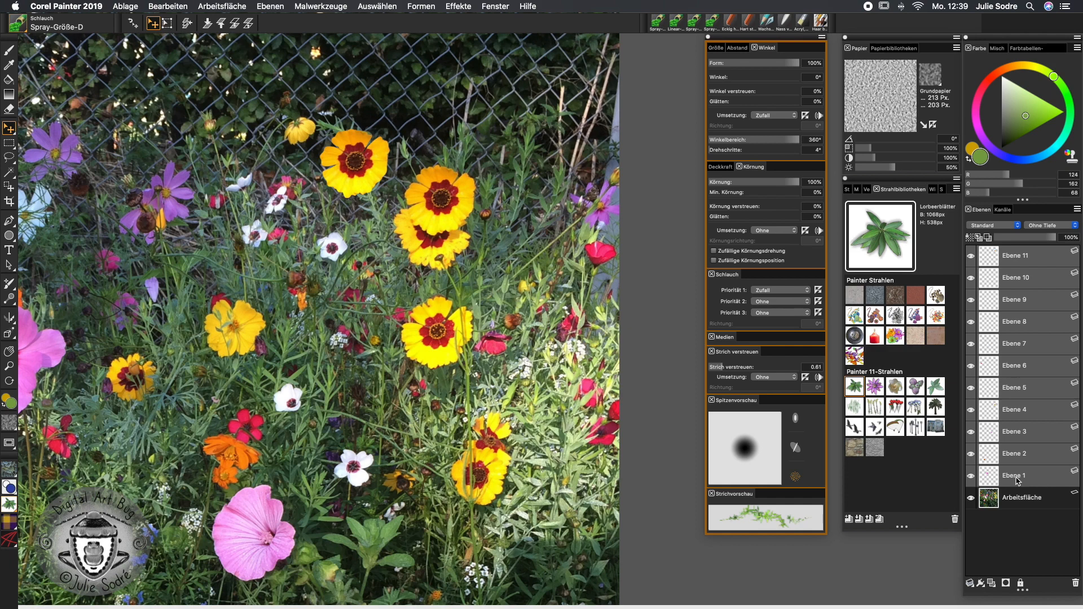
left_click(1077, 209)
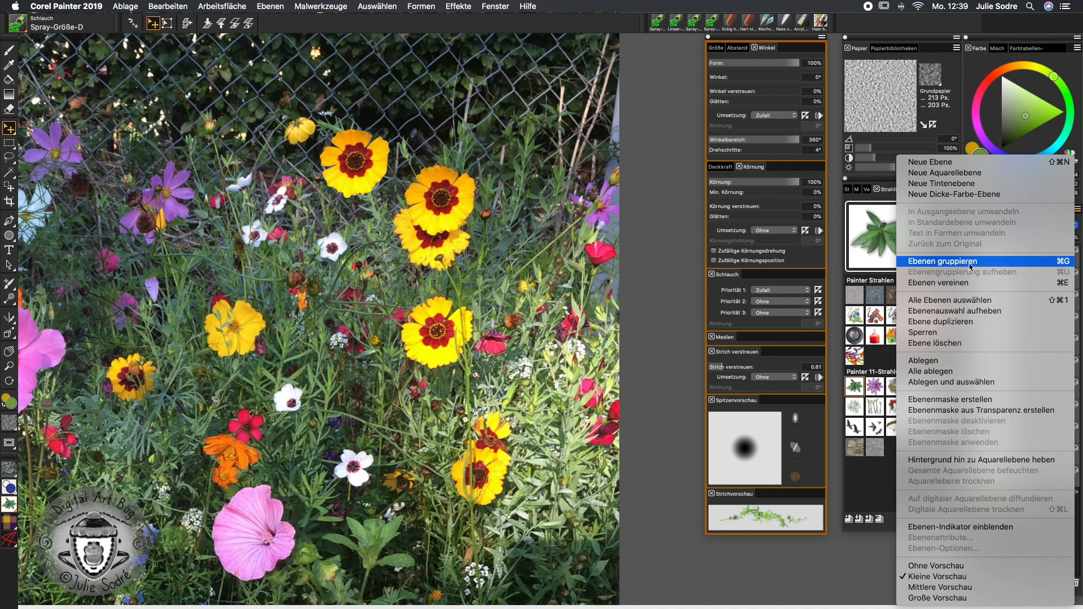
left_click(969, 265)
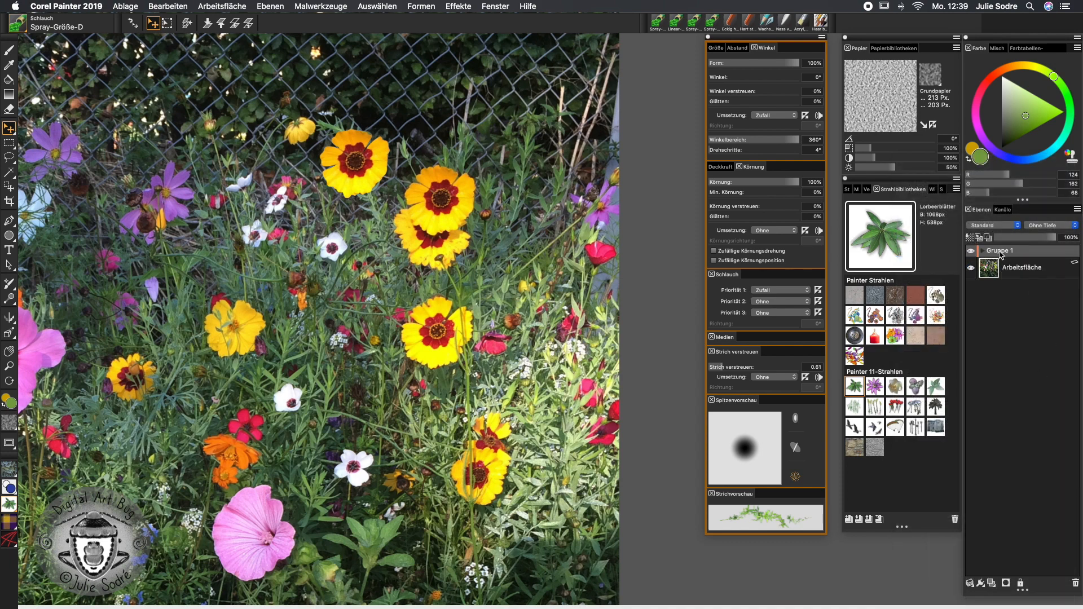
left_click(985, 253)
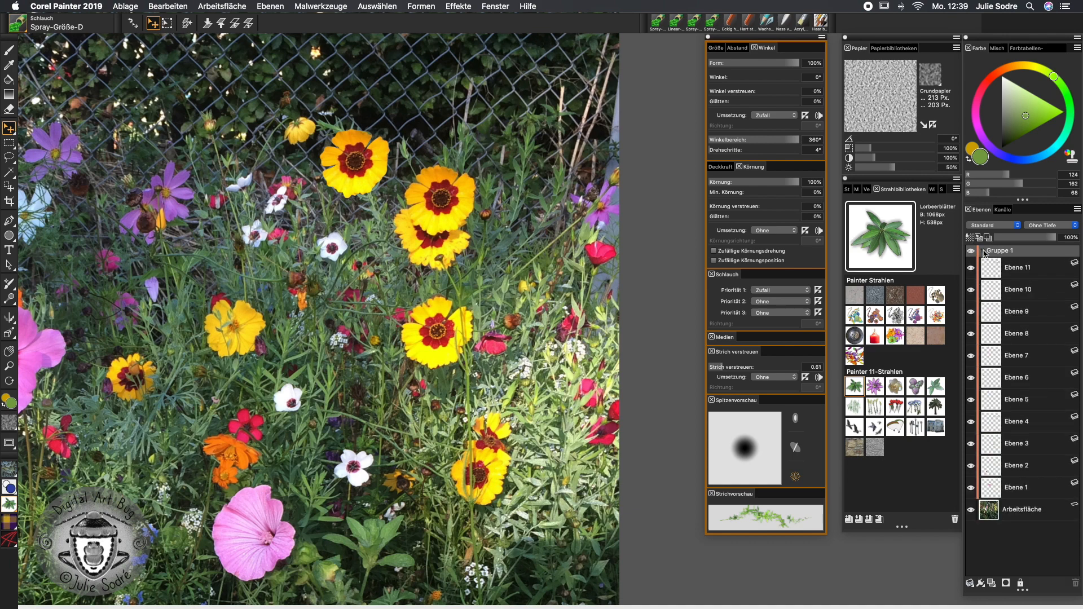
left_click(983, 253)
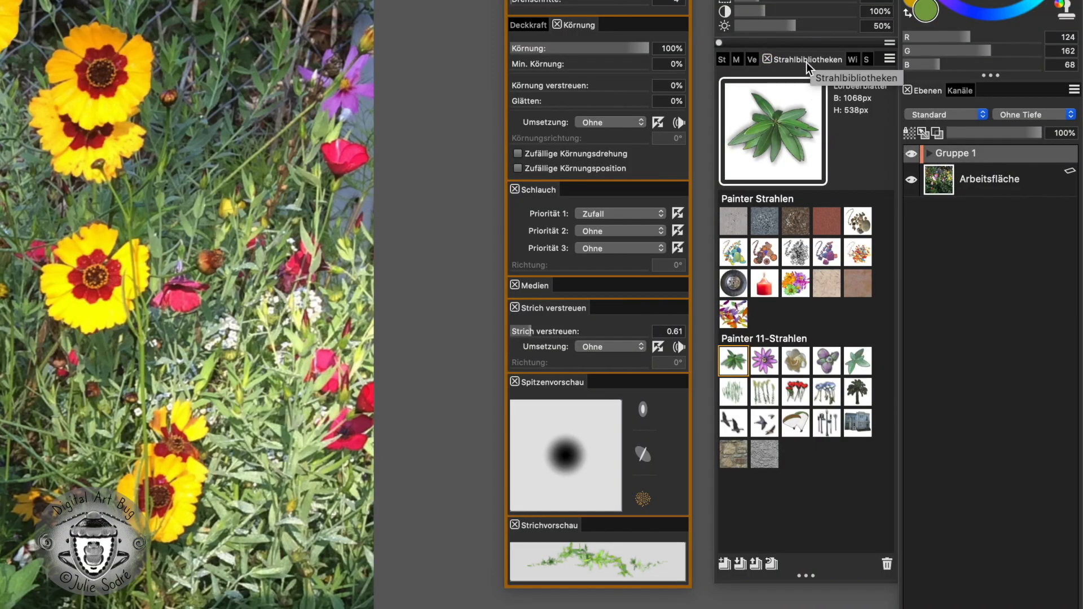
Create a nozzle image from the group of flower layers.
left_click(888, 58)
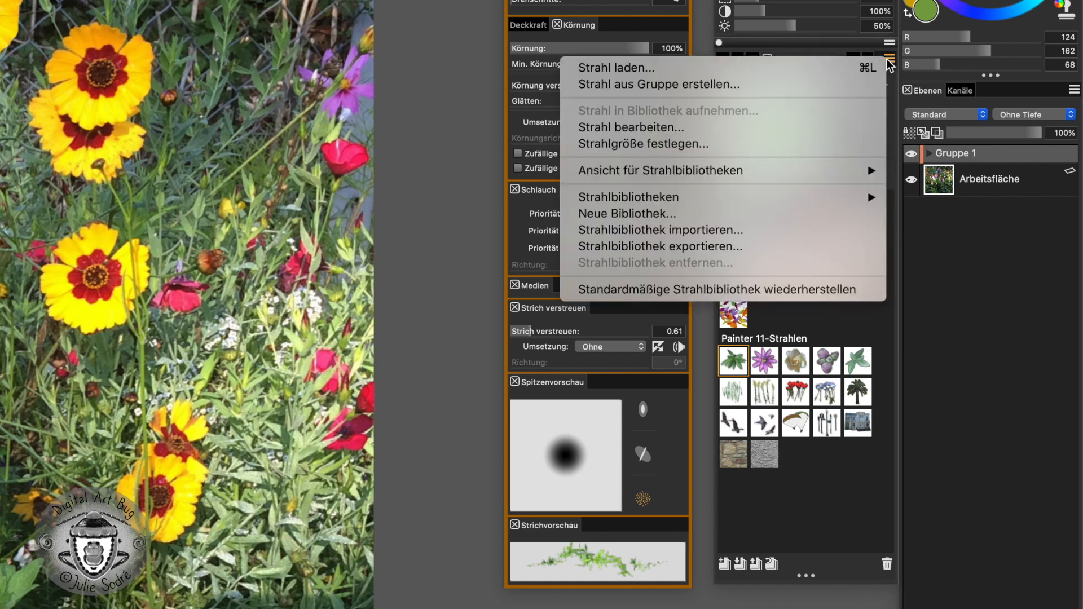
left_click(865, 87)
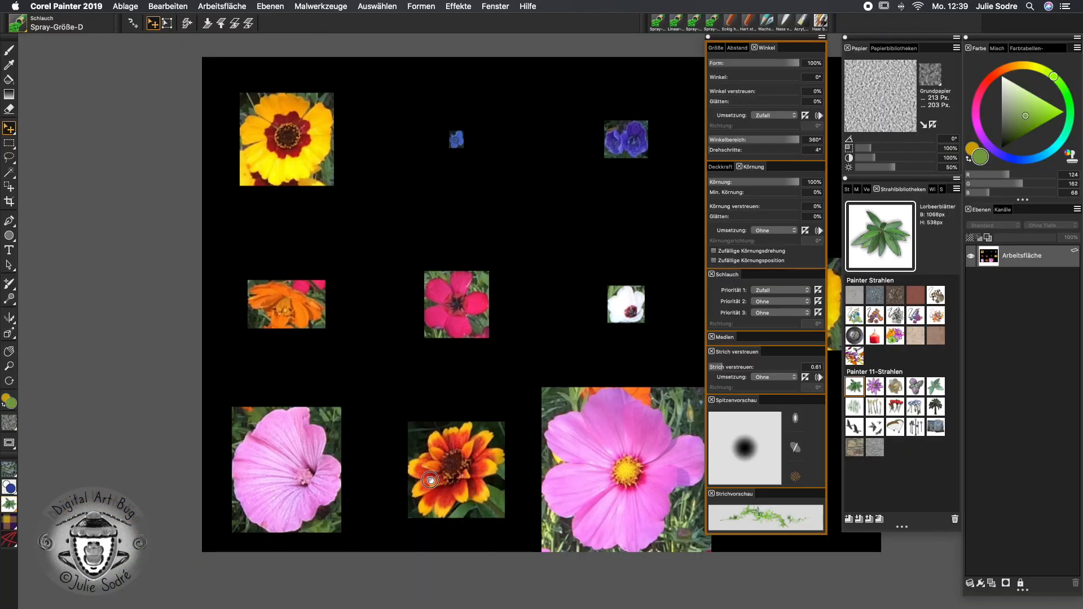
left_click_drag(430, 480, 248, 480)
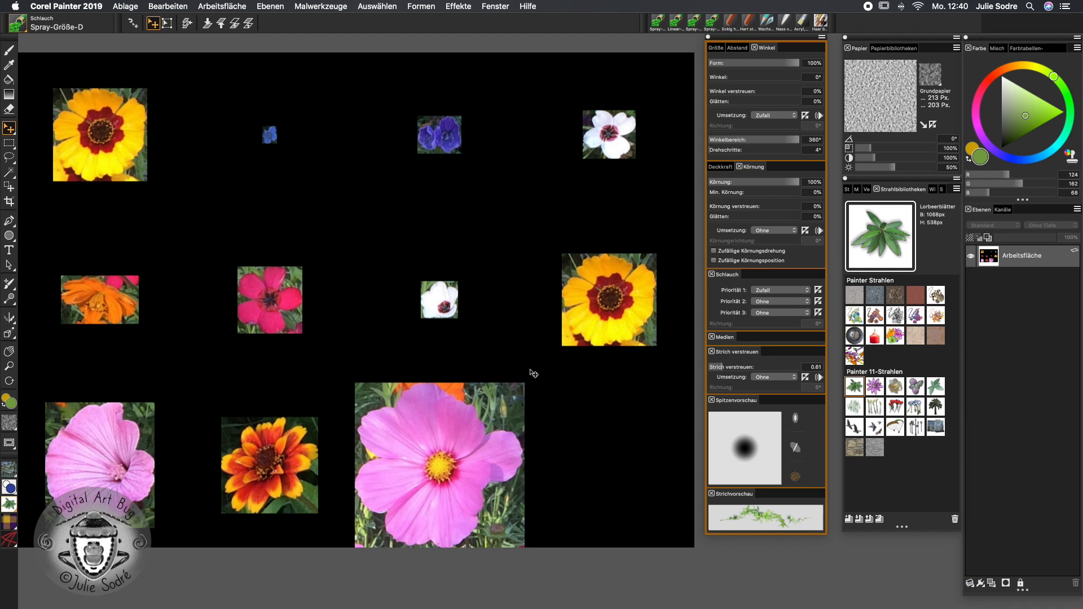
Save the nozzle image to the desktop as Blumenwiese3.rif in Painter RIFF format and close it.
left_click(124, 7)
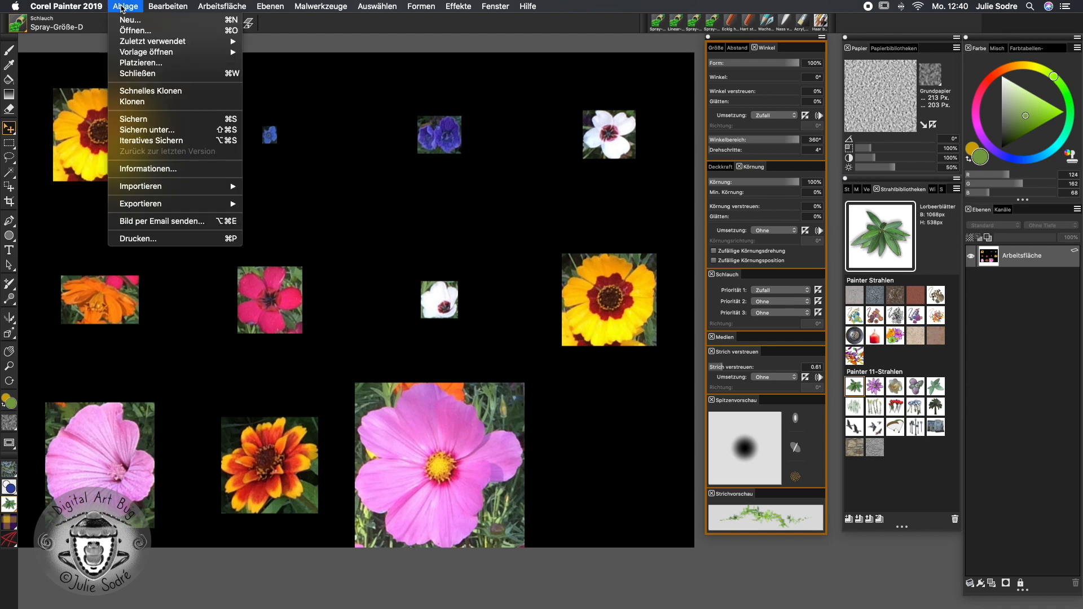
left_click(190, 122)
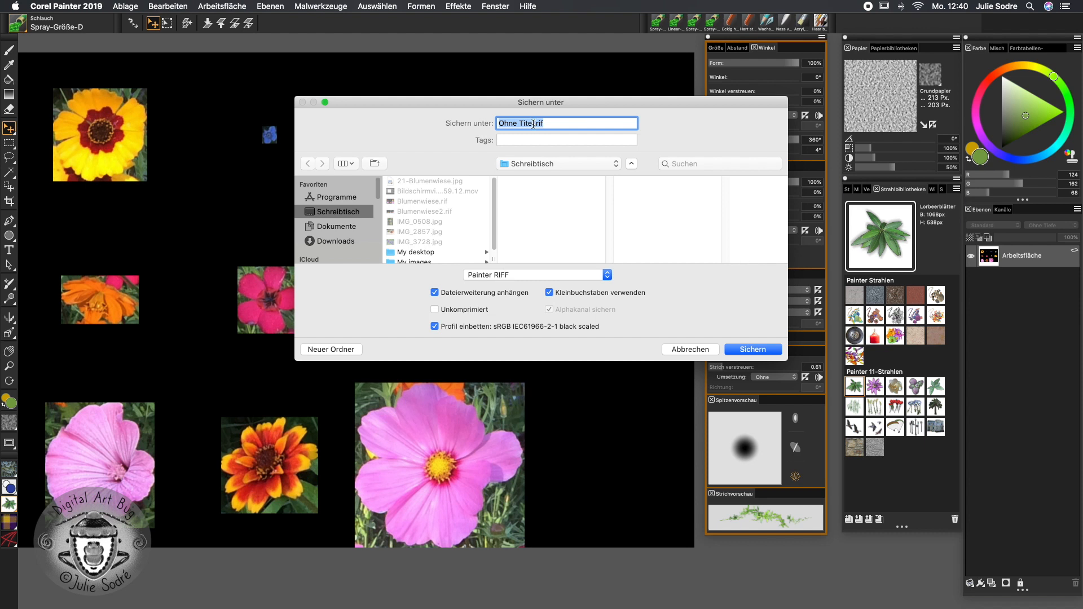
left_click(535, 123)
key("BackSpace")
key("BackSpace")
key("BackSpace")
key("BackSpace")
key("BackSpace")
key("BackSpace")
key("BackSpace")
key("BackSpace")
key("BackSpace")
key("BackSpace")
type("Blumenwiese")
left_click(750, 350)
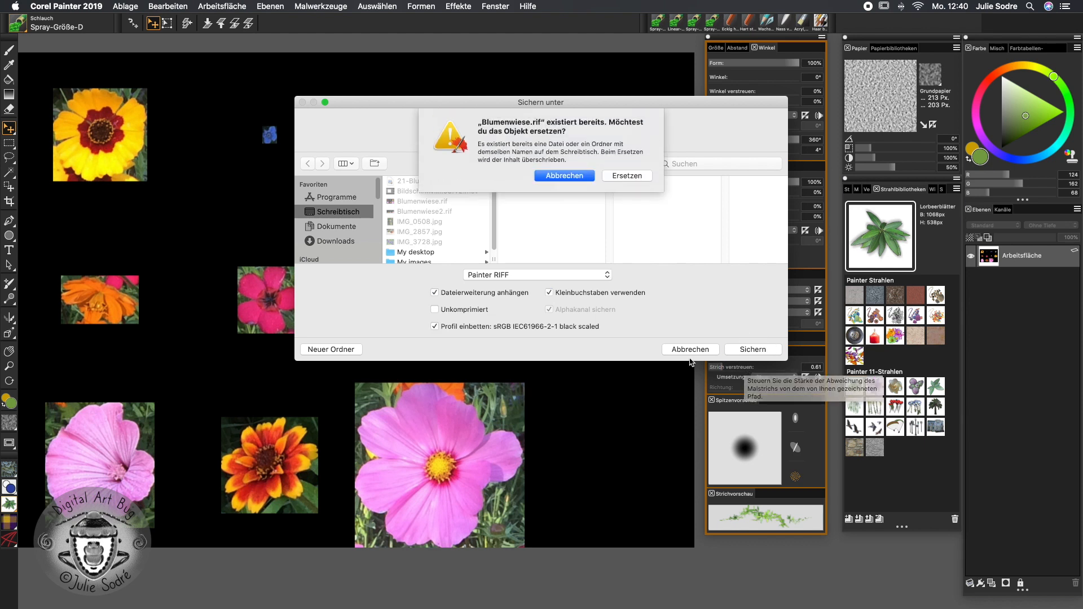
left_click(564, 176)
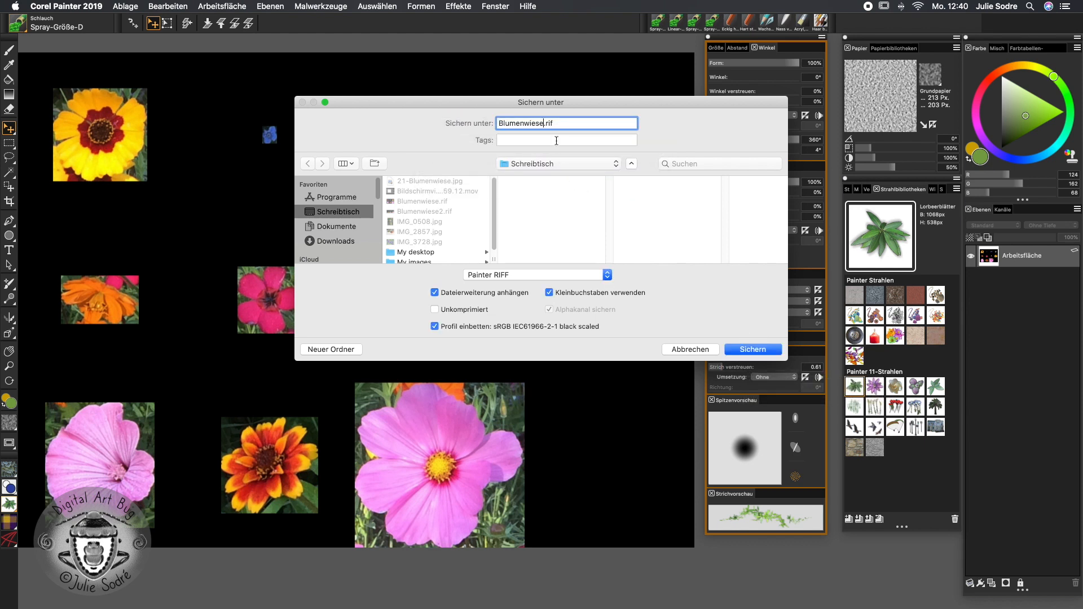
type("3")
left_click(753, 350)
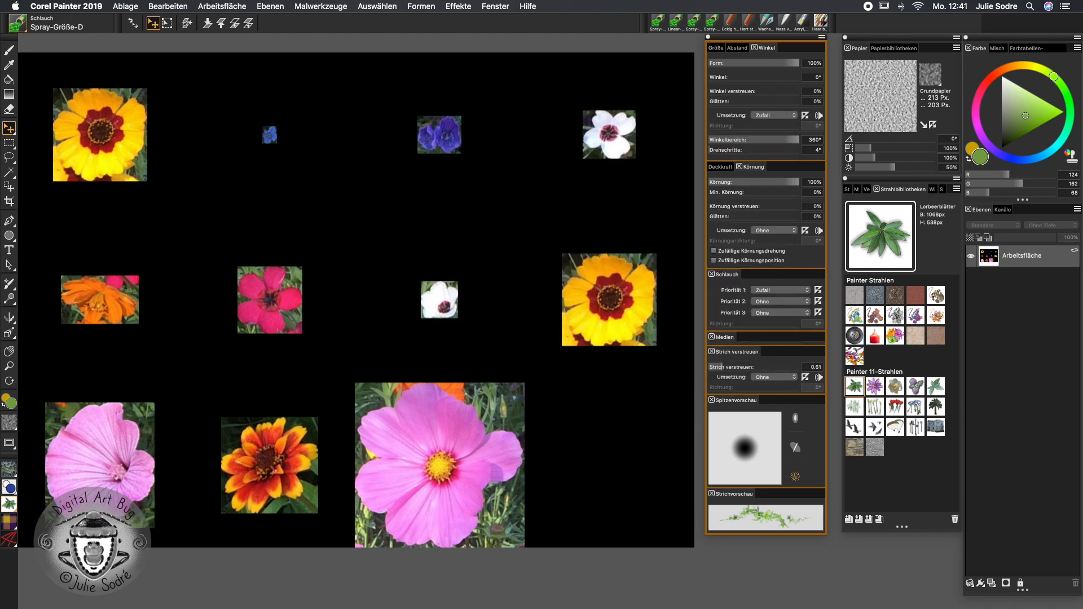
left_click(125, 6)
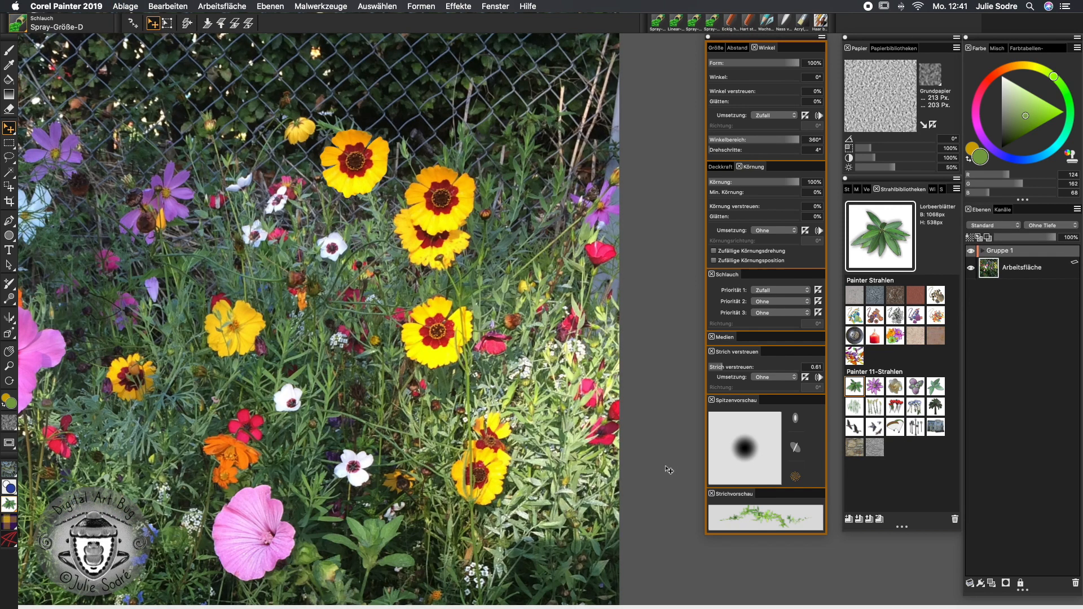
Create a new 10 × 10 cm image at 300 pixels per inch and fill its canvas with the current green at 100% opacity.
key("super+n")
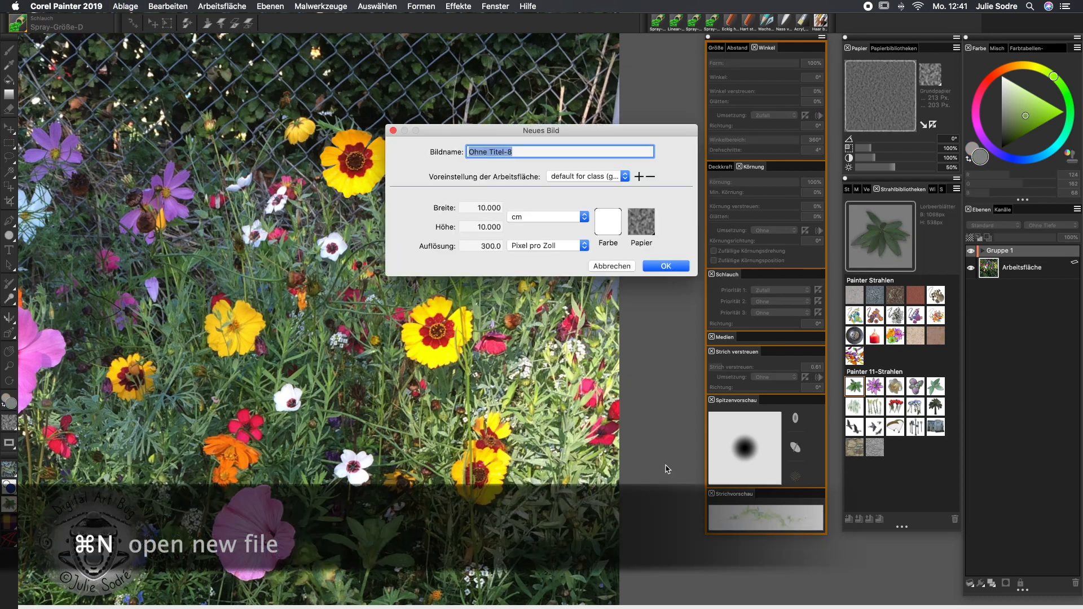
left_click(666, 267)
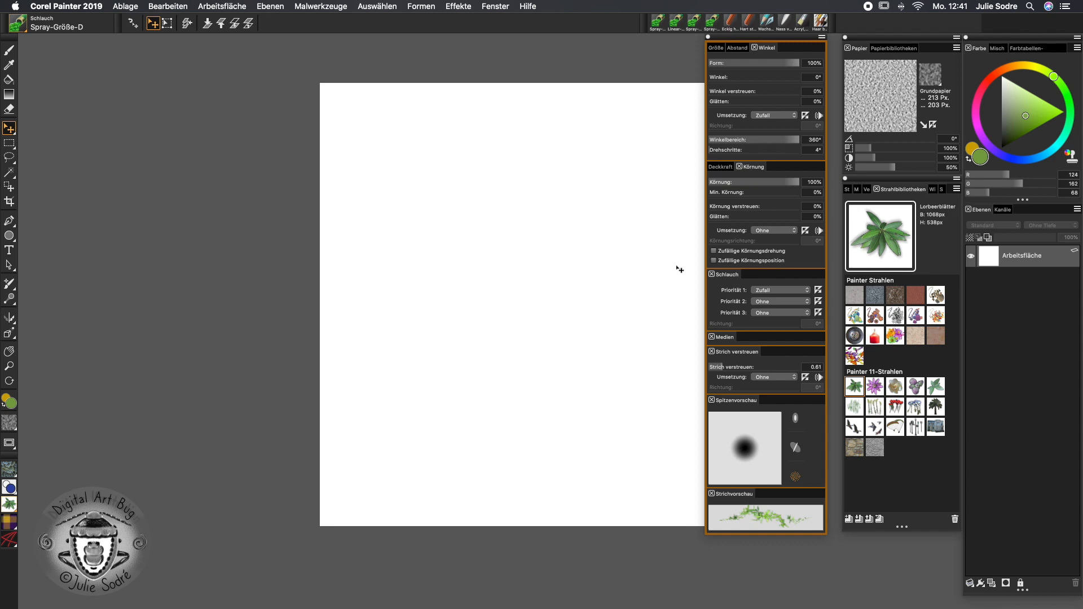
key("super+f")
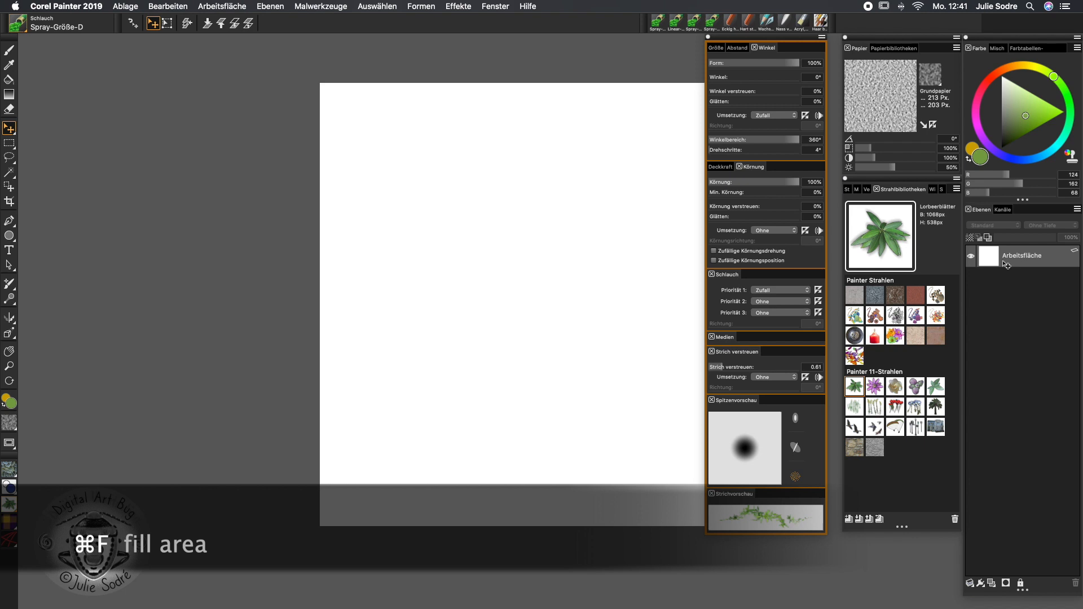
key("super+f")
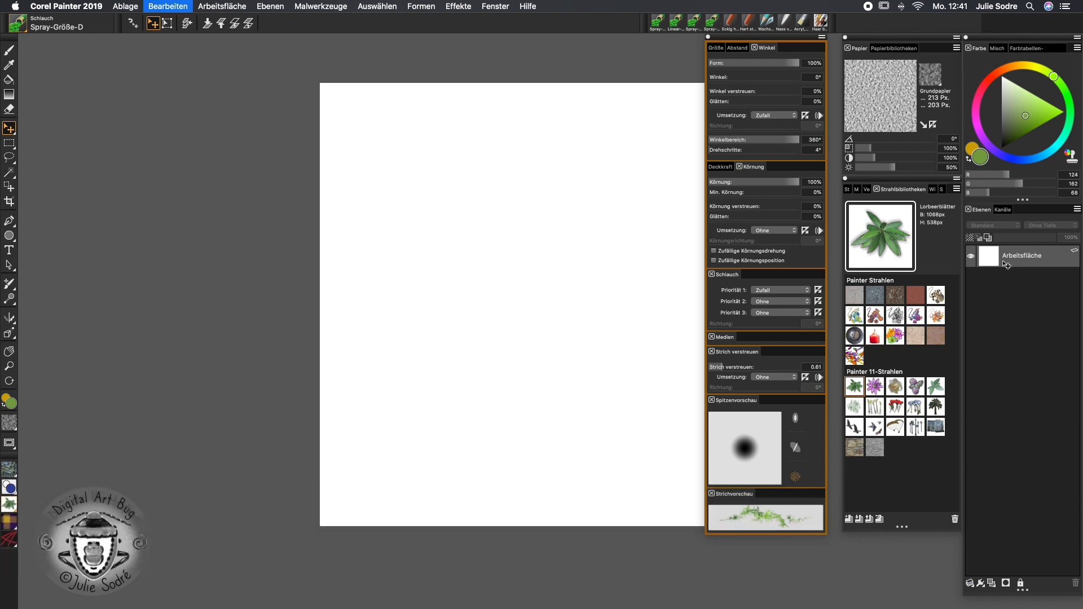
left_click_drag(530, 141, 330, 113)
left_click(167, 6)
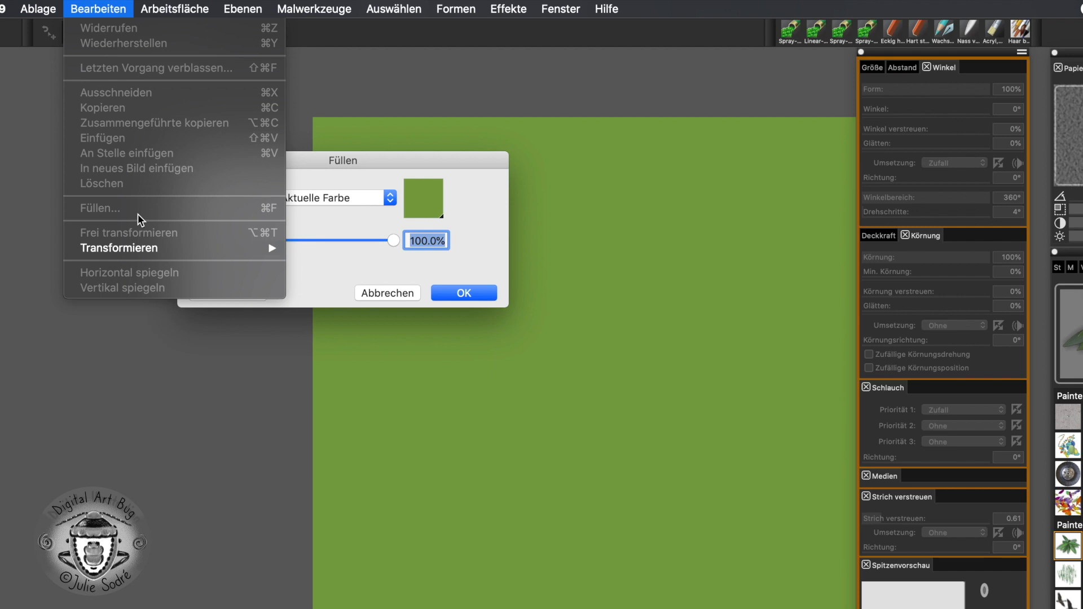
left_click(482, 158)
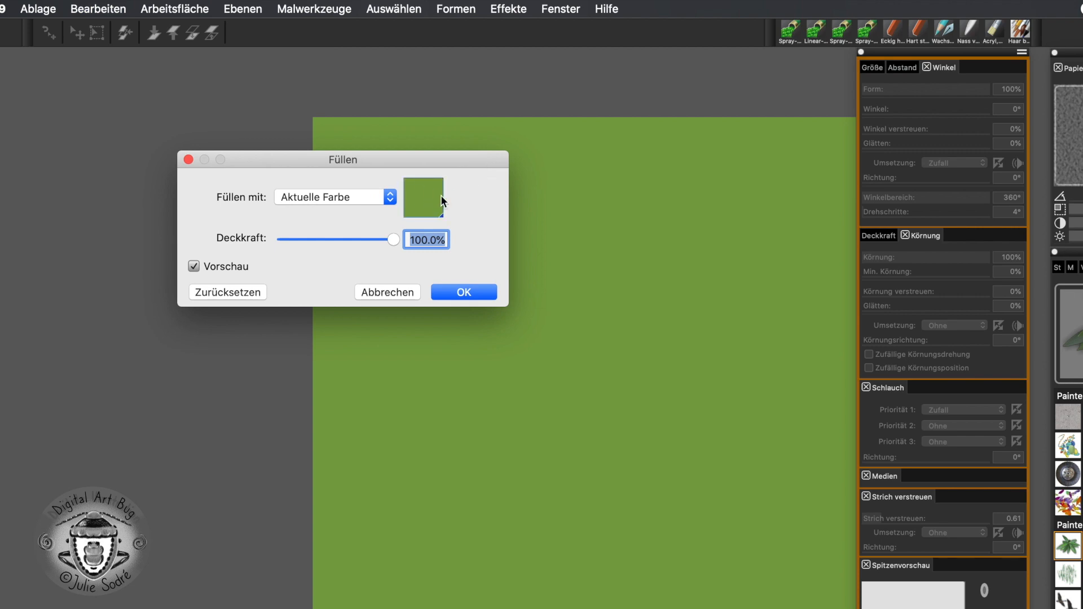
left_click(463, 291)
mouse_move(479, 542)
left_mouse_down()
mouse_move(200, 567)
mouse_move(162, 540)
left_mouse_up()
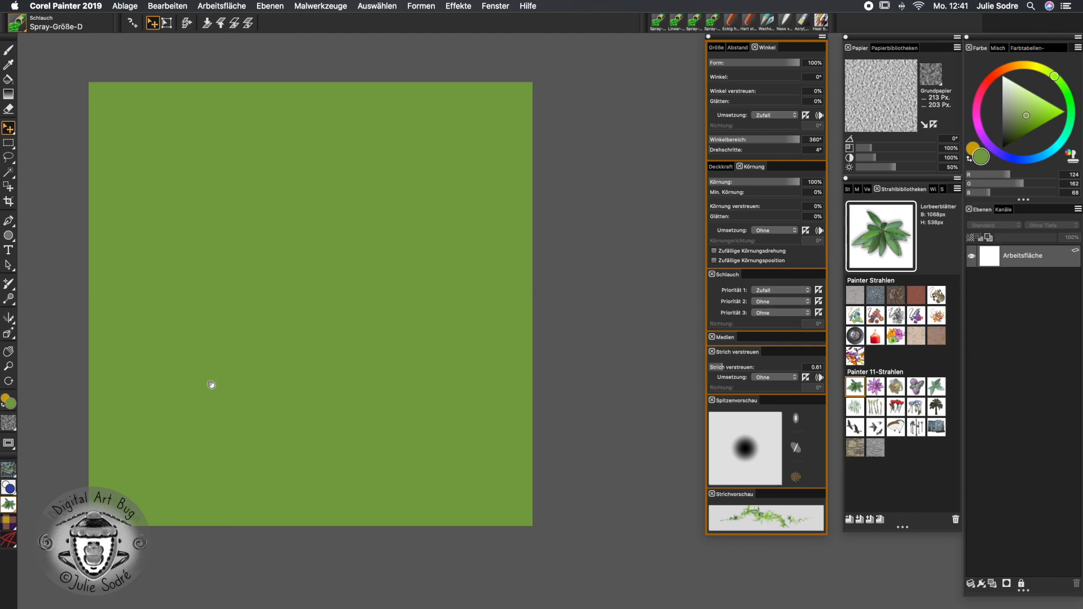
Add a new layer above the green canvas and load Blumenwiese3.rif from the desktop as the nozzle.
left_click(993, 587)
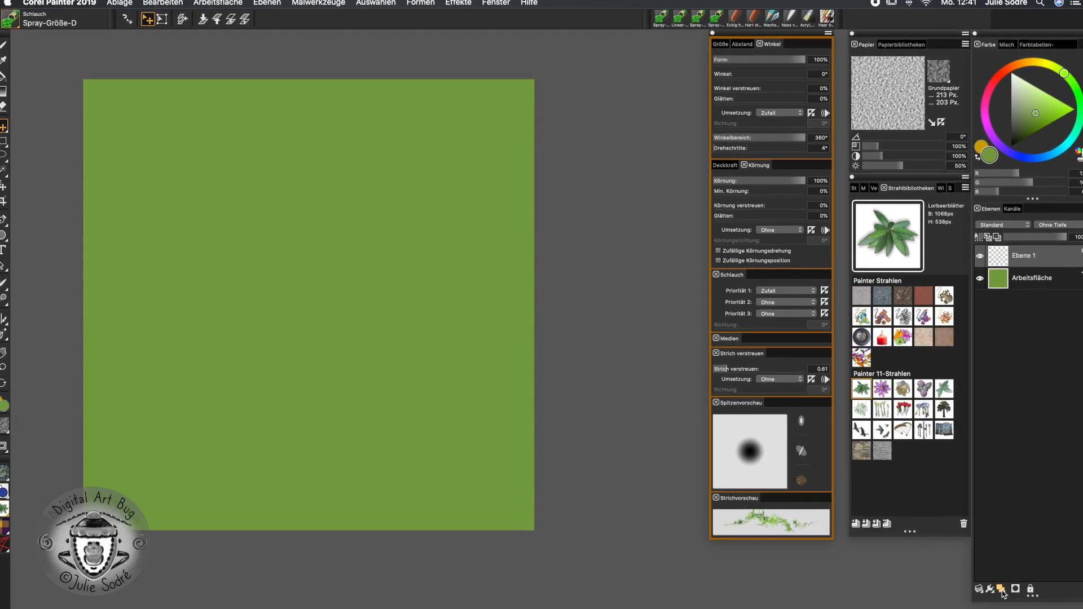
left_click(969, 189)
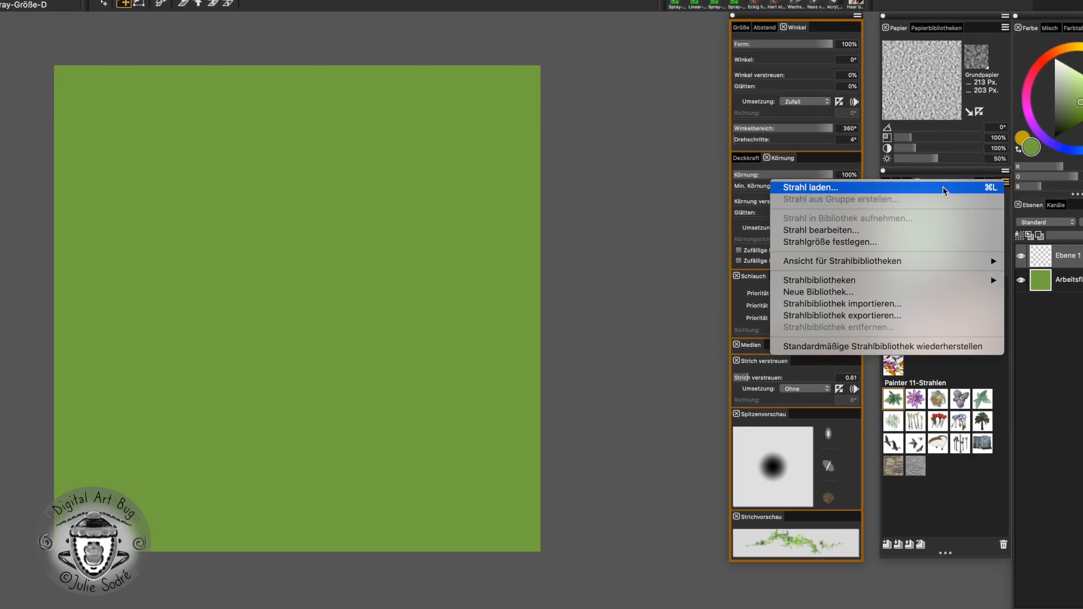
left_click(971, 187)
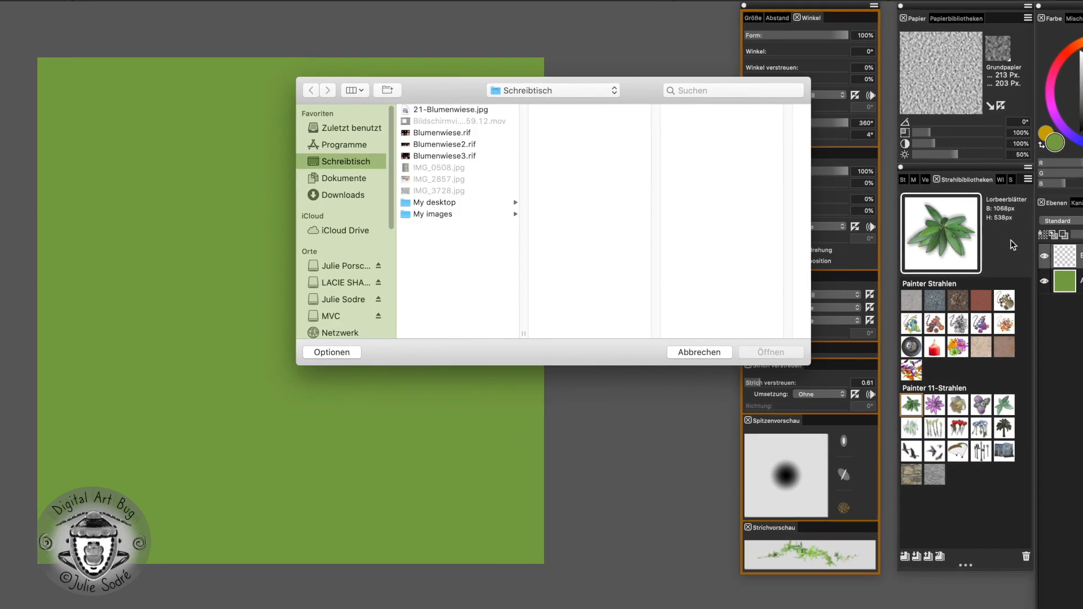
left_click(471, 157)
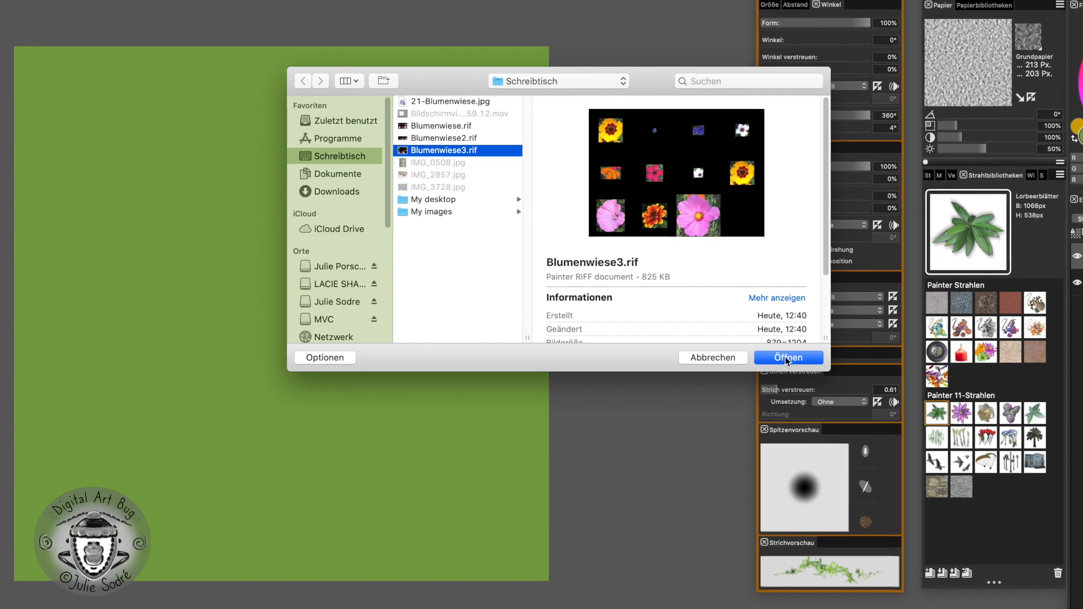
left_click(784, 357)
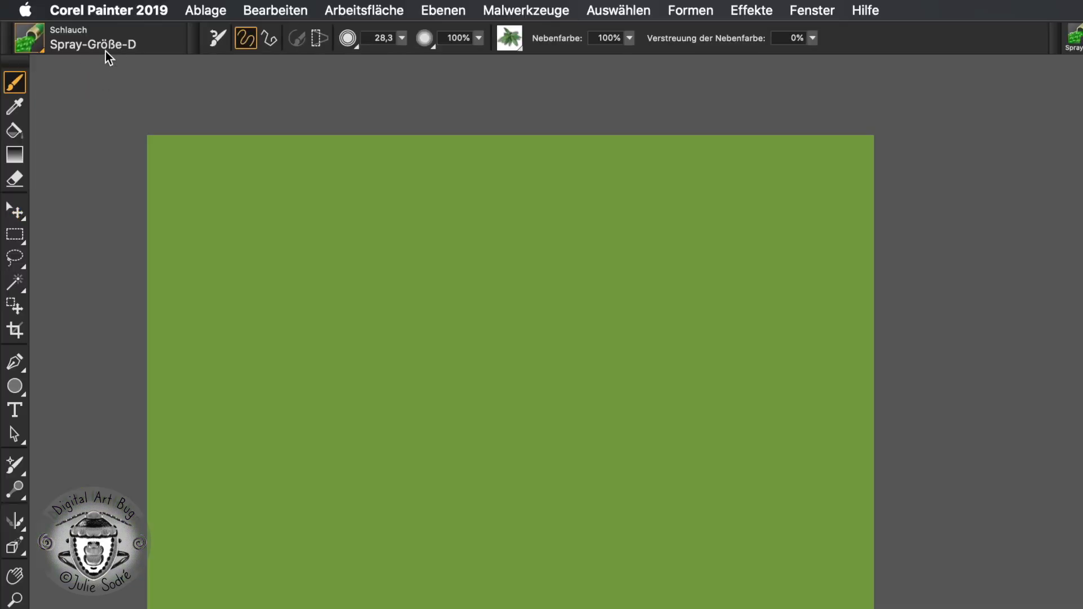
Check that the Schlauch variant Spray-Größe-D is selected and reset the brush to its default settings.
left_click(53, 46)
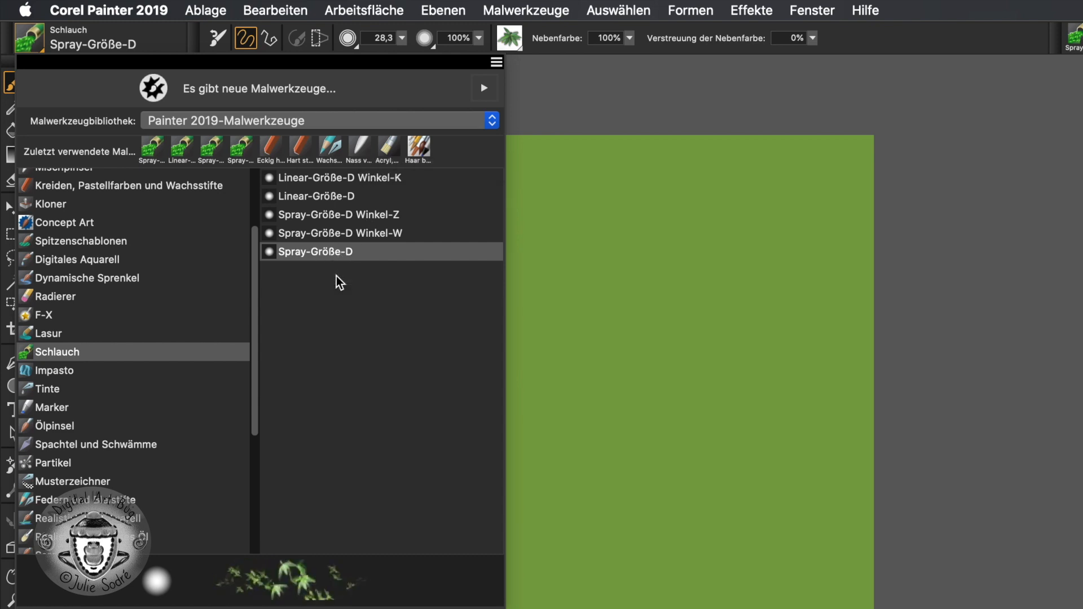
left_click(218, 39)
left_click(592, 109)
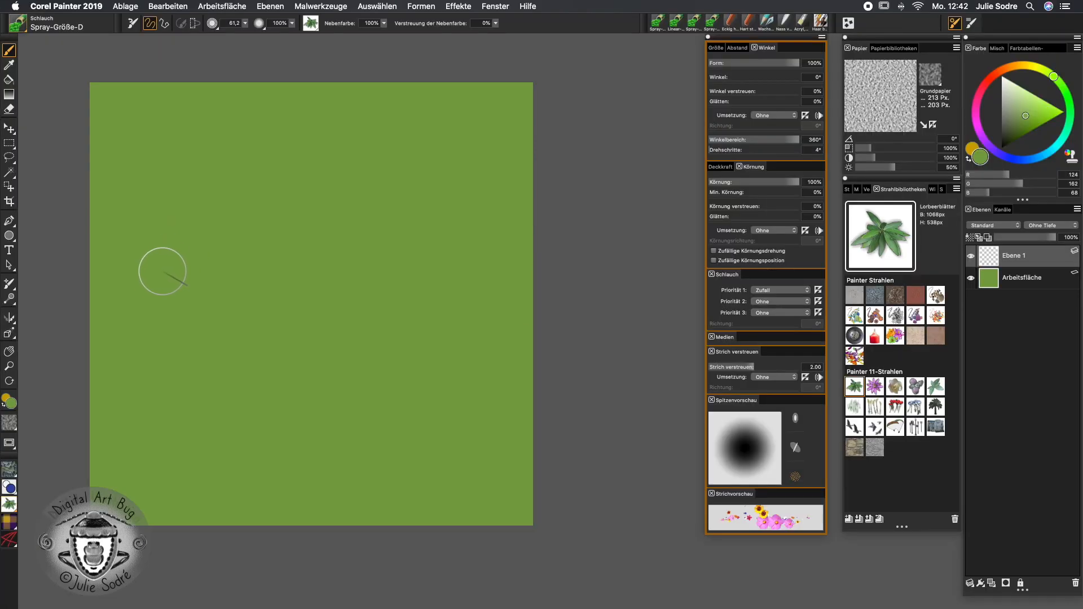
Paint freehand trial strokes with the flower nozzle on the new layer, and clear the painted flowers.
mouse_move(162, 271)
left_mouse_down()
mouse_move(169, 231)
mouse_move(294, 389)
mouse_move(206, 285)
mouse_move(448, 330)
left_mouse_up()
mouse_move(424, 374)
left_mouse_down()
mouse_move(317, 259)
mouse_move(403, 316)
mouse_move(370, 304)
mouse_move(414, 292)
left_mouse_up()
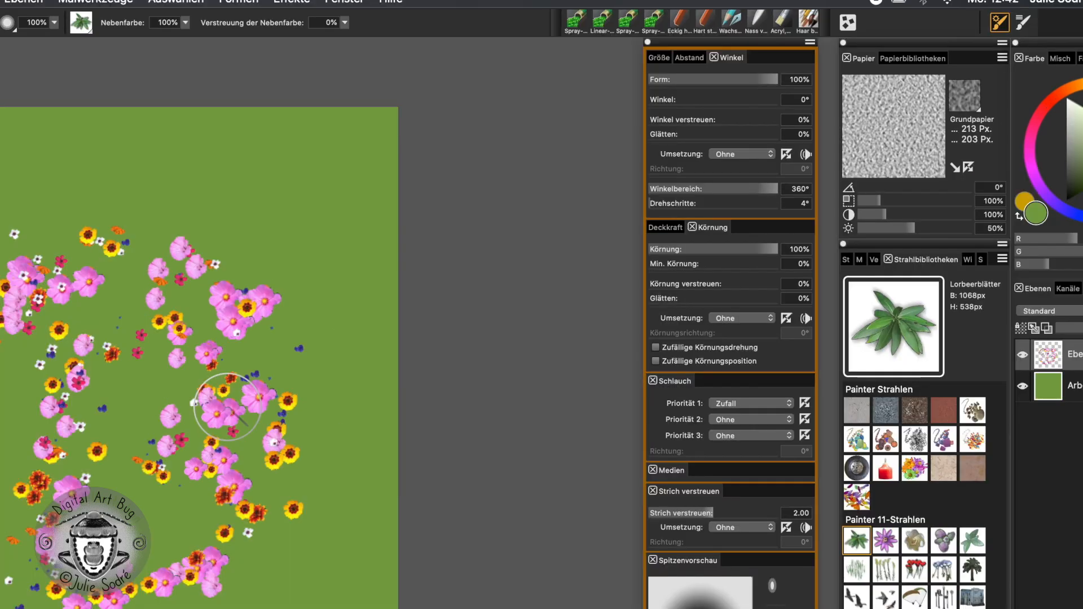
left_click(1001, 22)
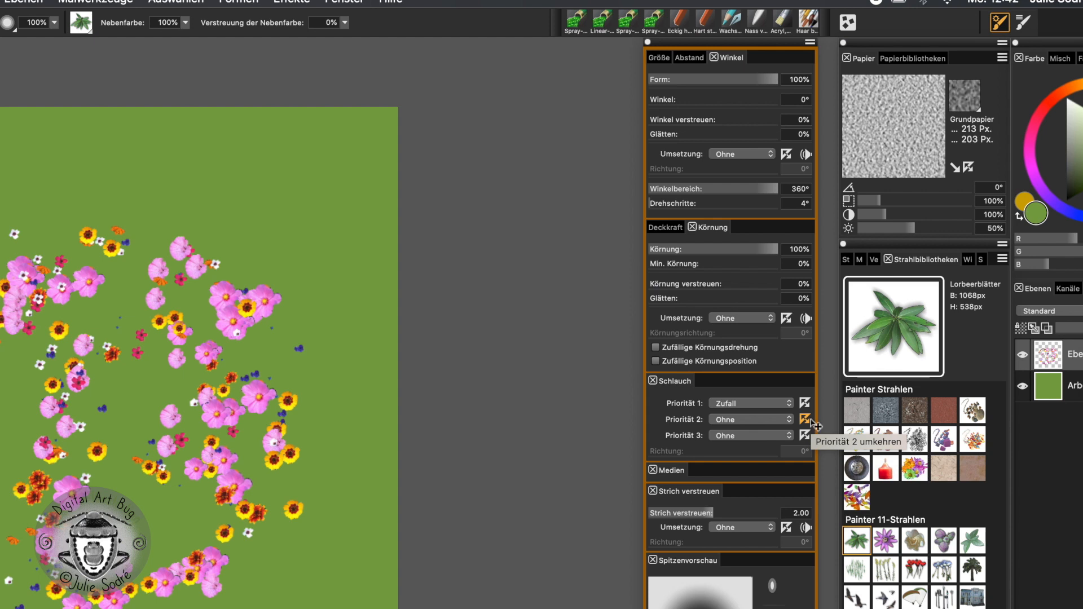
key("BackSpace")
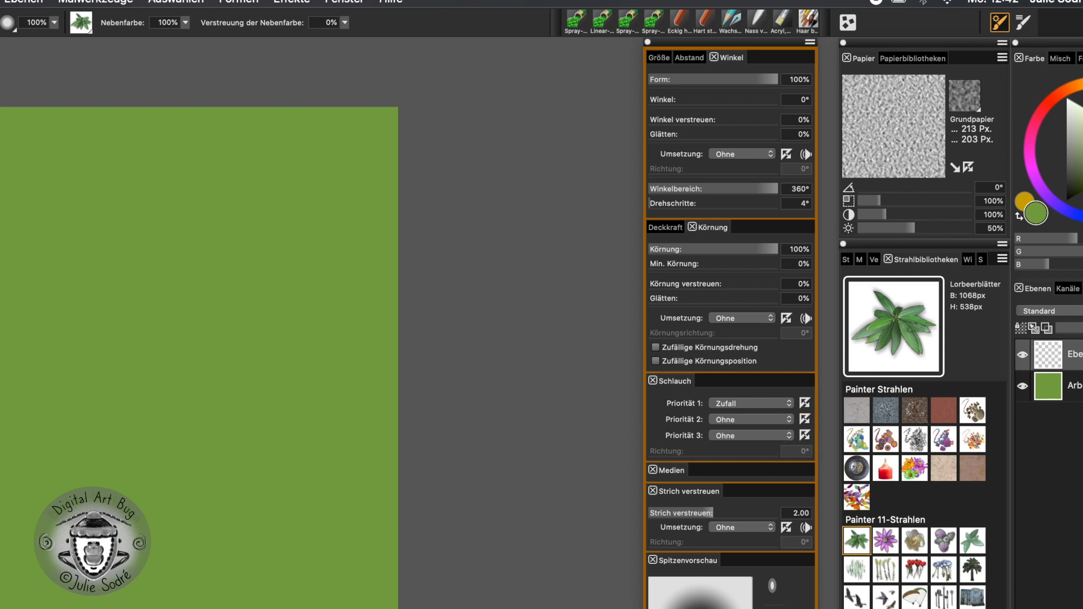
Paint a trial row of flowers across the upper canvas and set the Winkel expression (Umsetzung) to Zufall.
mouse_move(3, 210)
left_mouse_down()
mouse_move(141, 200)
mouse_move(265, 213)
mouse_move(350, 199)
mouse_move(354, 208)
left_mouse_up()
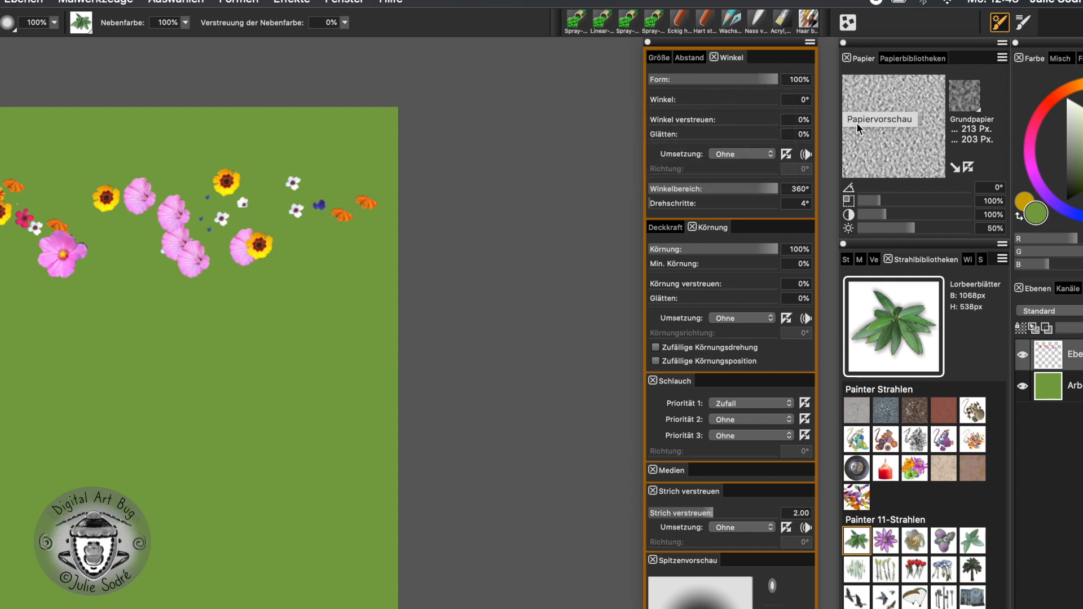
left_click(739, 154)
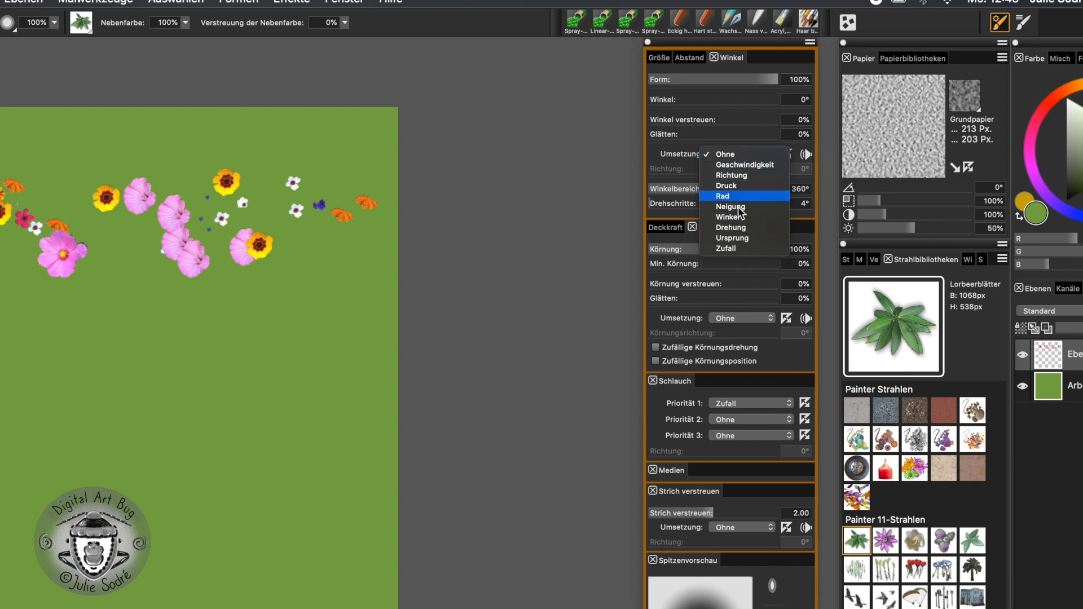
left_click(729, 249)
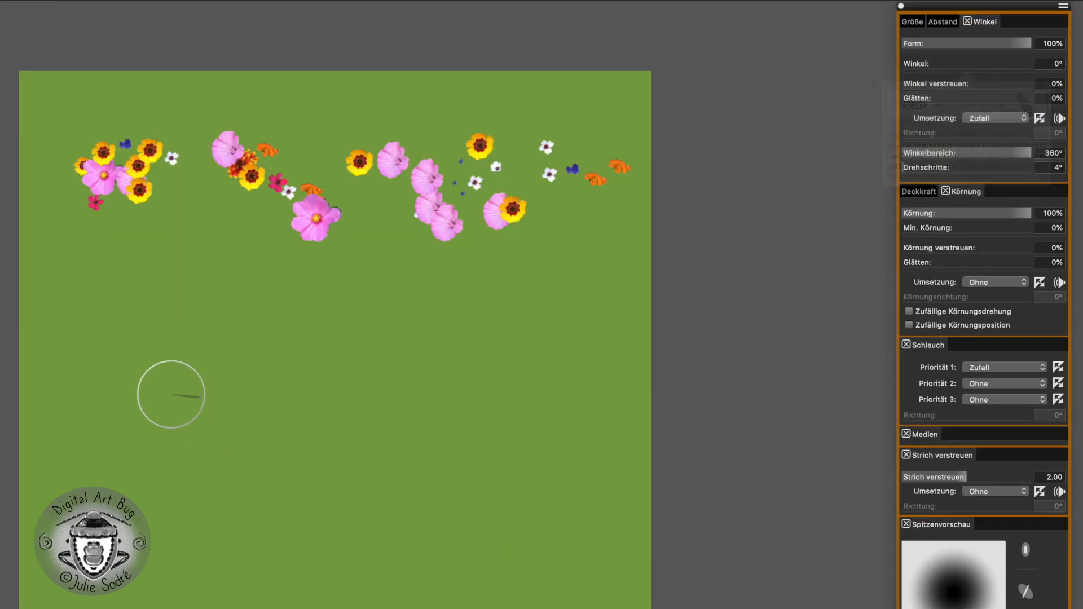
Paint two more rows of flowers below the first to test the random angle, and undo all three rows.
mouse_move(169, 391)
left_mouse_down()
mouse_move(122, 361)
mouse_move(210, 352)
mouse_move(437, 366)
mouse_move(617, 334)
left_mouse_up()
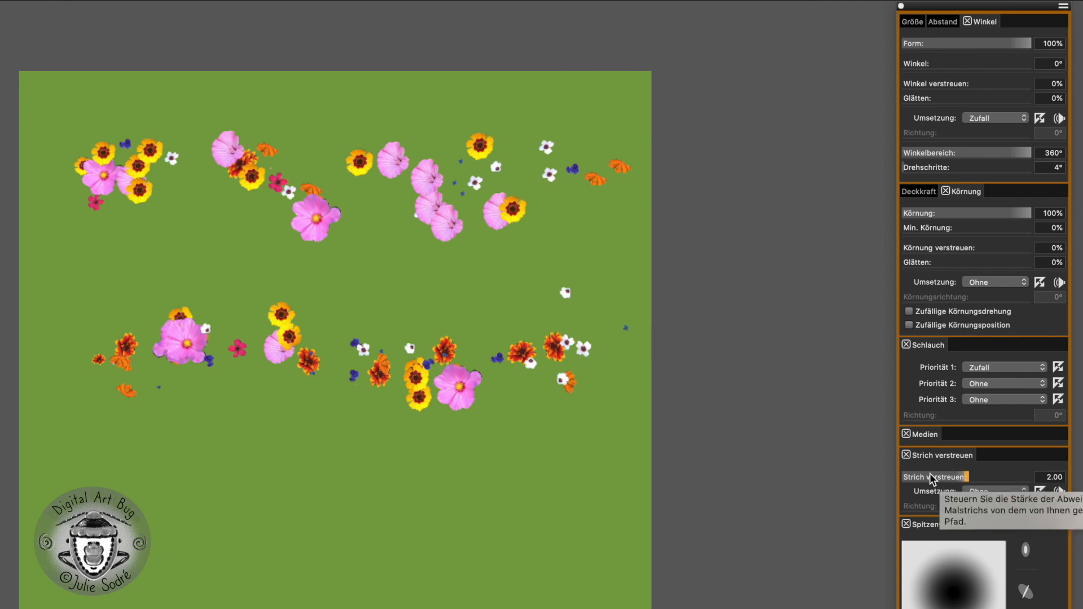
left_click(115, 466)
mouse_move(114, 466)
left_mouse_down()
mouse_move(254, 446)
mouse_move(416, 454)
mouse_move(614, 440)
left_mouse_up()
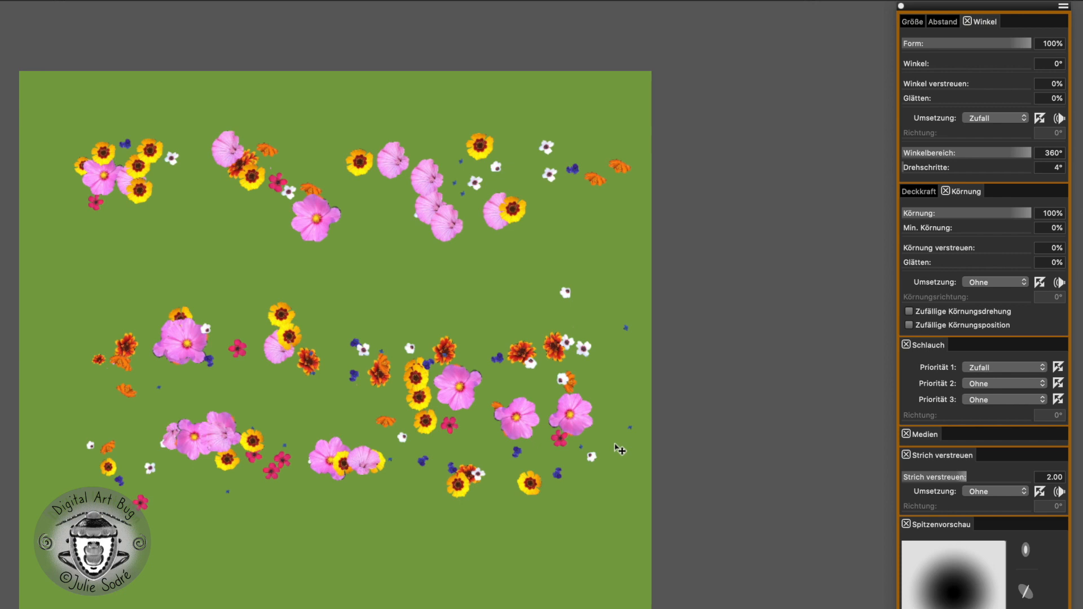
key("super+z")
key("super+z")
key("super+z")
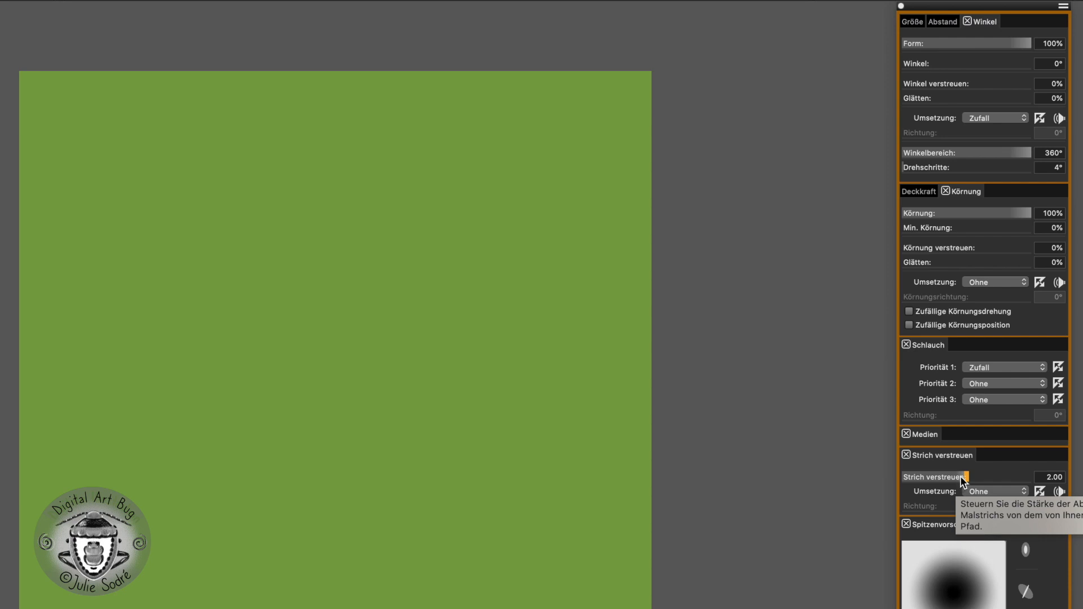
Set Strich verstreuen to 0.66, paint a test row across the upper canvas, and undo it.
left_click_drag(965, 479, 923, 500)
mouse_move(120, 218)
left_mouse_down()
mouse_move(555, 206)
mouse_move(585, 230)
left_mouse_up()
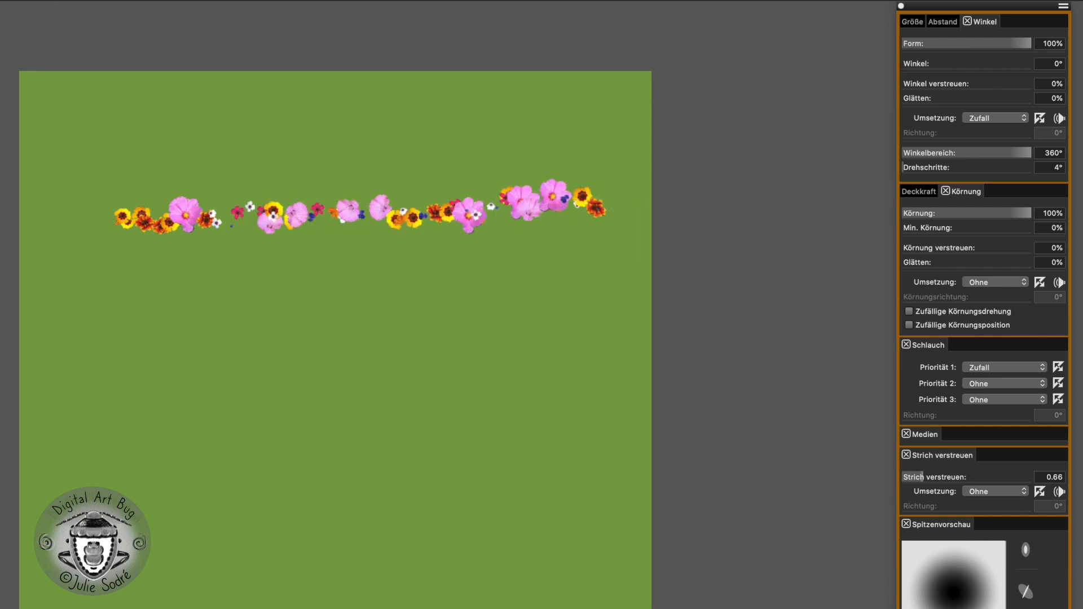
key("super+z")
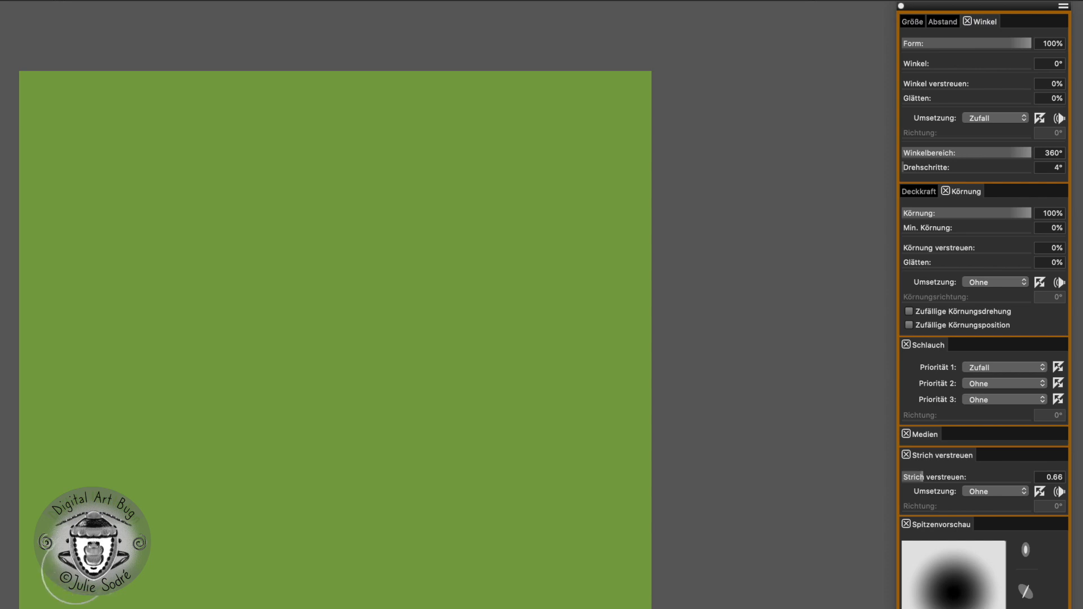
Paint loose curving flower strokes across the canvas with the reduced scatter, and delete everything painted on the layer.
left_click_drag(79, 471, 175, 600)
mouse_move(119, 454)
left_mouse_down()
mouse_move(194, 495)
mouse_move(229, 460)
mouse_move(371, 467)
mouse_move(212, 605)
mouse_move(237, 601)
left_mouse_up()
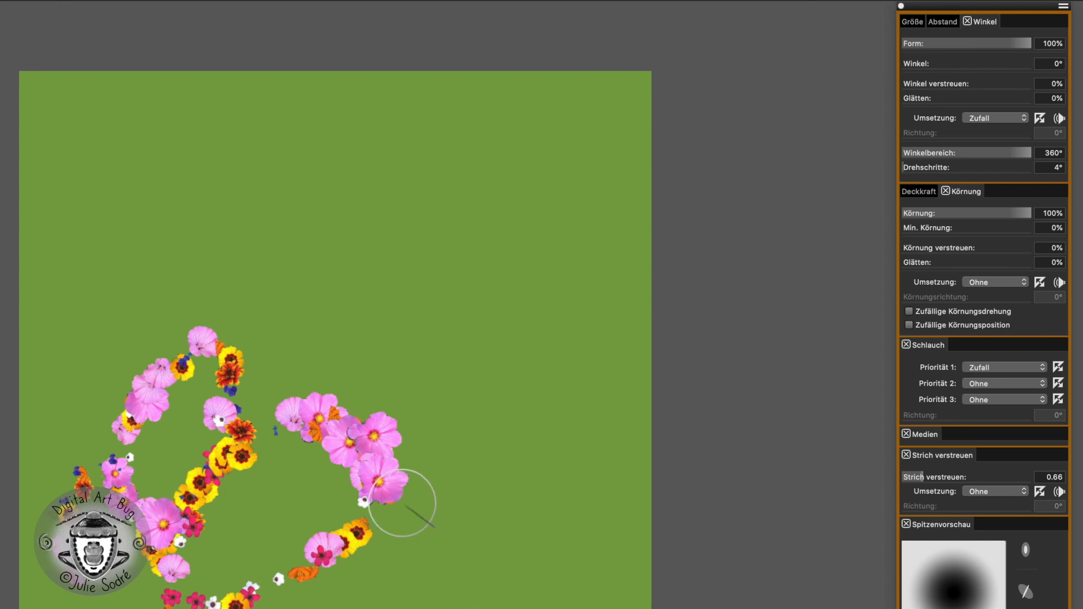
mouse_move(295, 220)
left_mouse_down()
mouse_move(353, 357)
mouse_move(477, 409)
left_mouse_up()
mouse_move(437, 232)
left_mouse_down()
mouse_move(468, 357)
mouse_move(531, 293)
mouse_move(515, 206)
mouse_move(653, 259)
left_mouse_up()
mouse_move(390, 601)
left_mouse_down()
mouse_move(448, 544)
mouse_move(727, 354)
left_mouse_up()
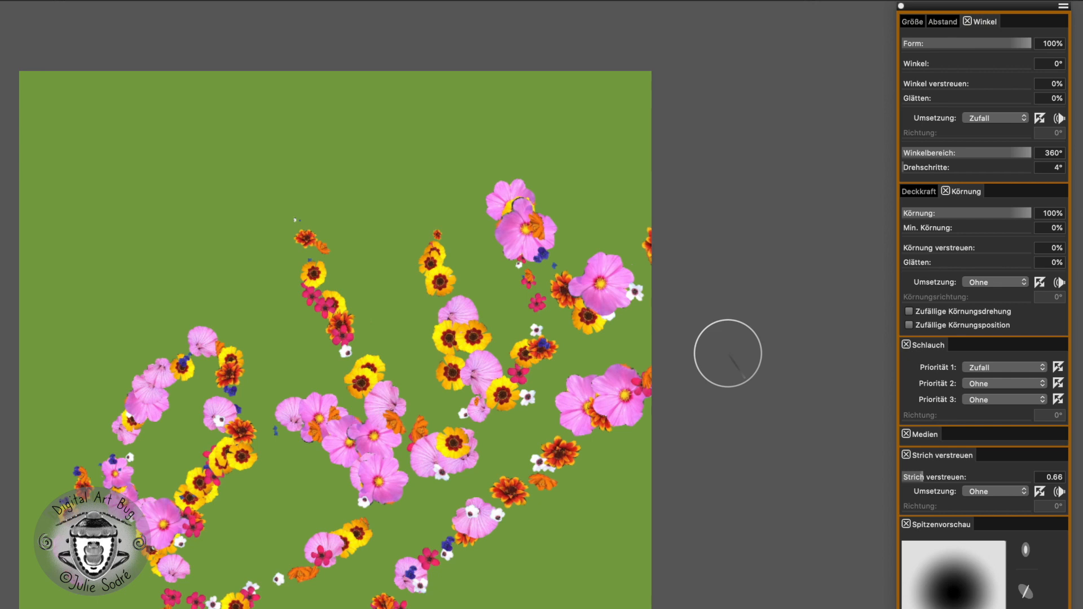
key("super+a")
key("BackSpace")
key("super+d")
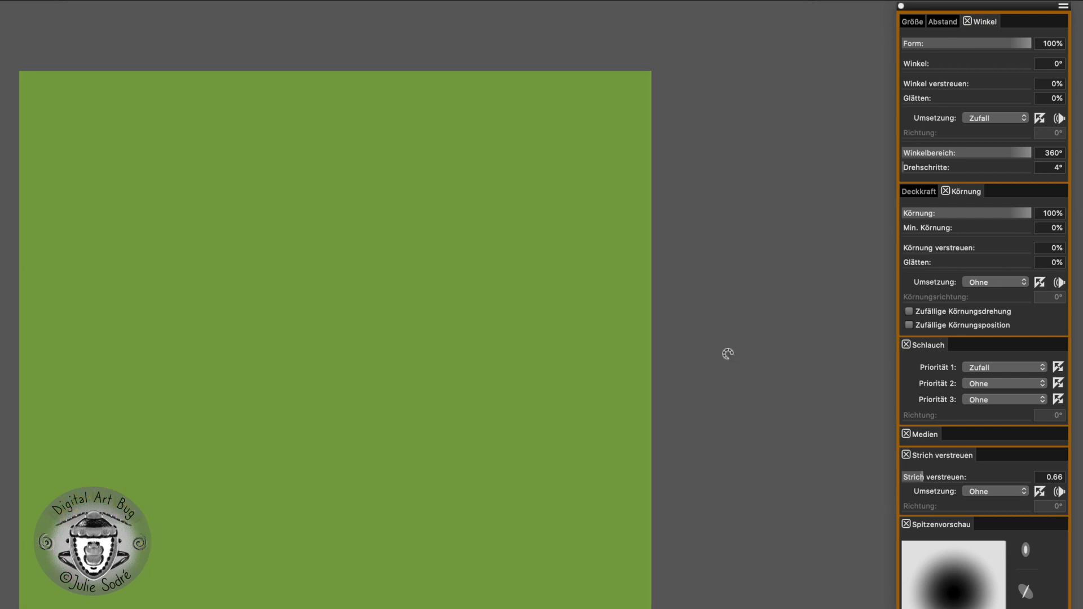
Set Strich verstreuen to 0.26 and the brush size to 25.5, and write "Blume" with a diagonal underline in flowers.
left_click_drag(923, 478, 910, 478)
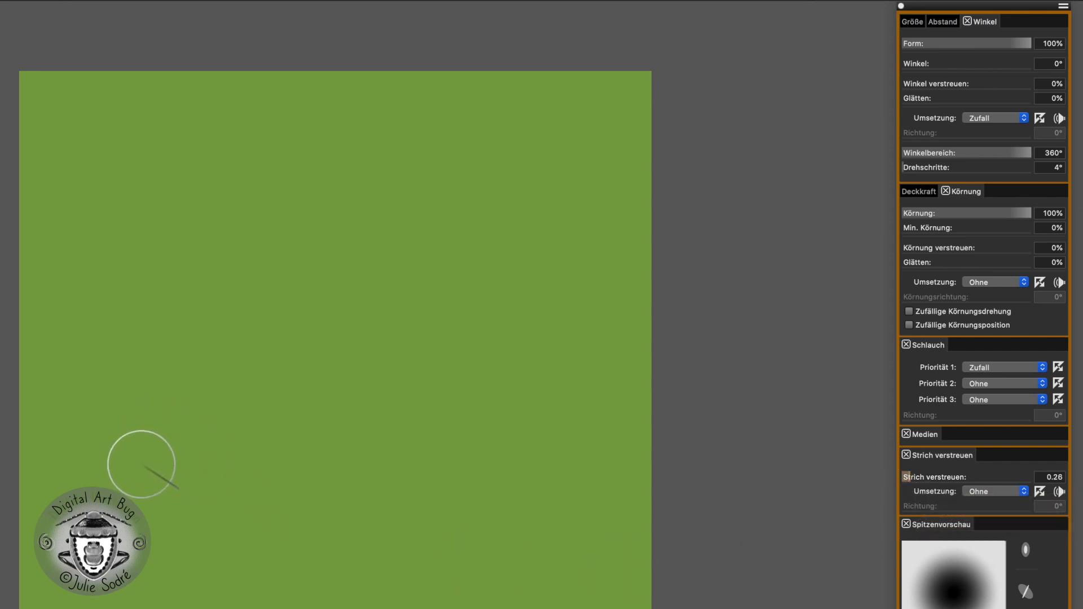
left_click_drag(144, 469, 155, 477)
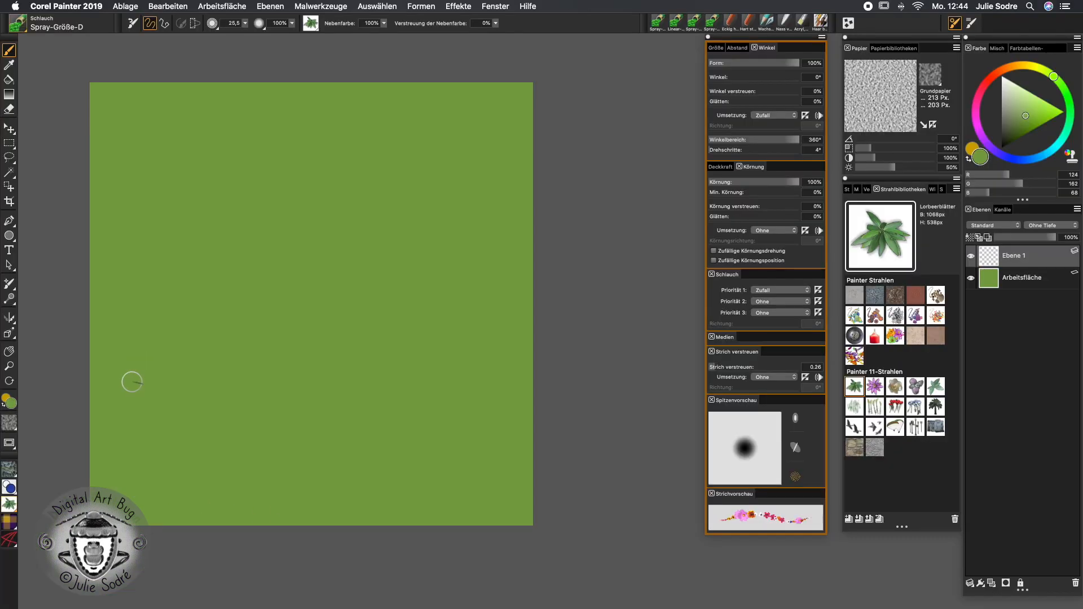
mouse_move(132, 382)
left_mouse_down()
mouse_move(153, 430)
mouse_move(128, 373)
mouse_move(141, 402)
mouse_move(186, 415)
mouse_move(148, 445)
mouse_move(195, 394)
mouse_move(212, 329)
mouse_move(190, 355)
mouse_move(258, 354)
mouse_move(266, 293)
mouse_move(311, 293)
mouse_move(300, 261)
mouse_move(312, 285)
mouse_move(341, 273)
mouse_move(352, 226)
mouse_move(383, 232)
mouse_move(376, 196)
mouse_move(471, 176)
left_mouse_up()
mouse_move(223, 471)
left_mouse_down()
mouse_move(312, 366)
mouse_move(524, 191)
left_mouse_up()
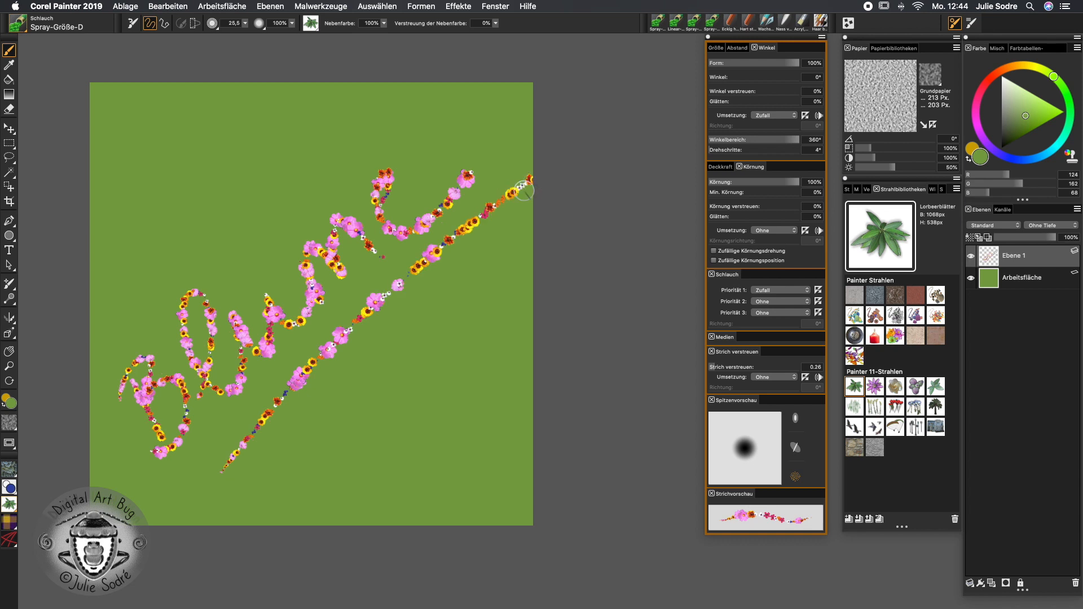